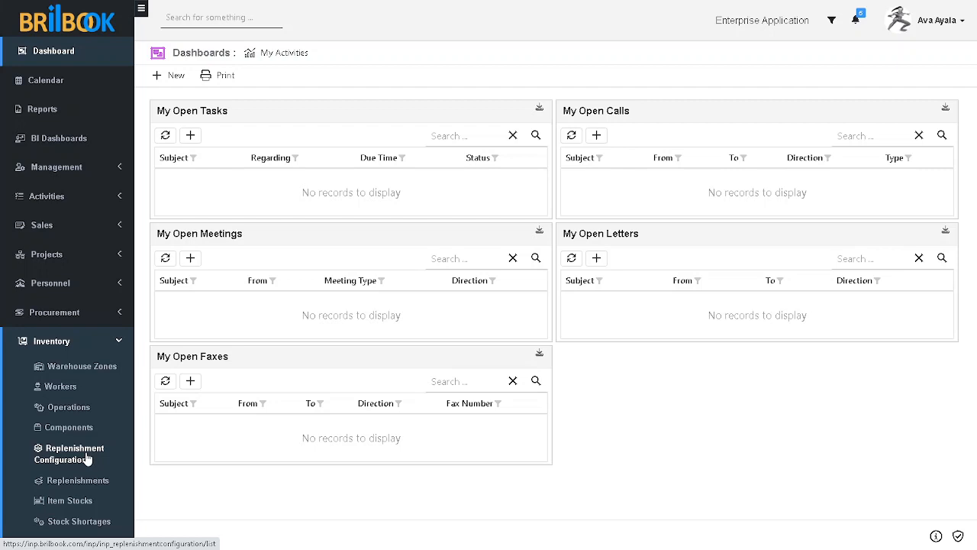
Create a new inventory replenishment configuration and name it "Replenishment For Beam Coupling"
click(87, 456)
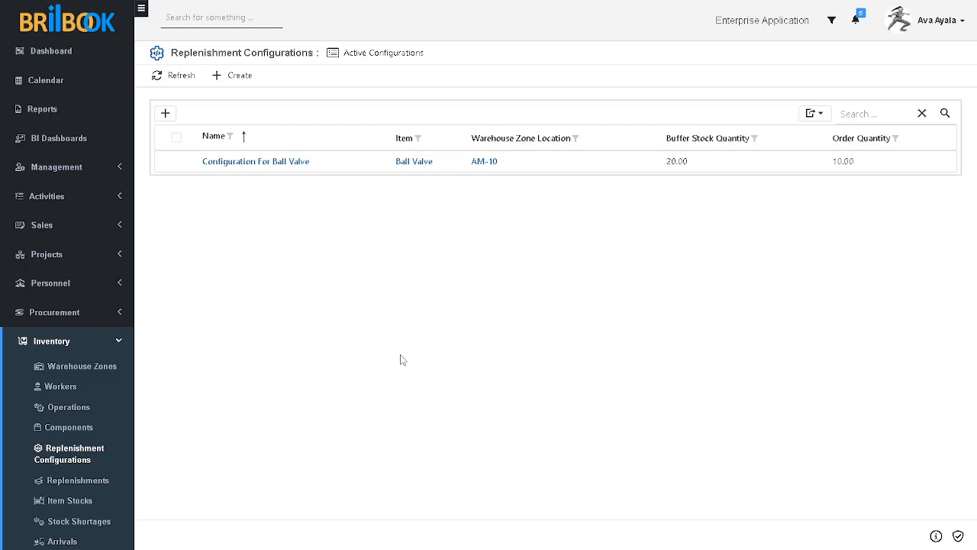
click(242, 76)
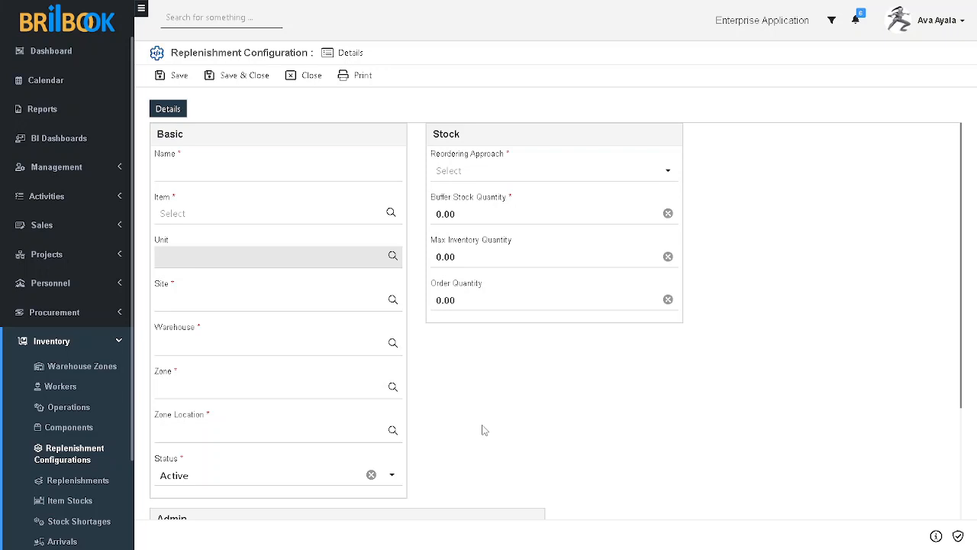
click(252, 169)
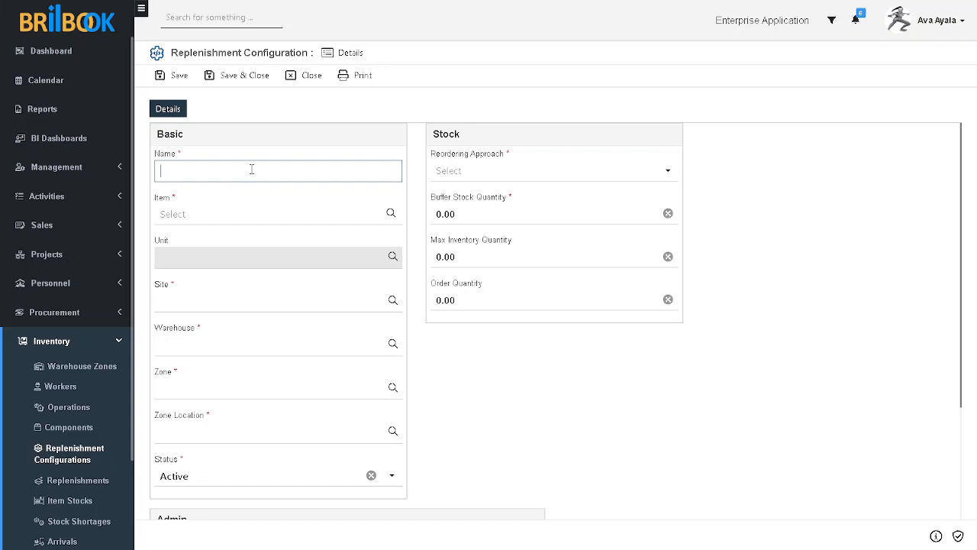
text(Replen)
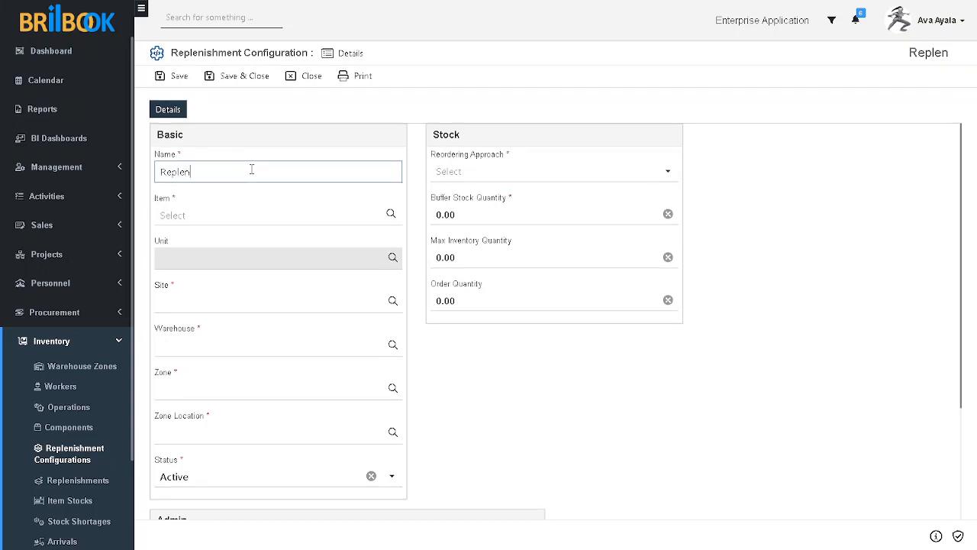
text(ishment )
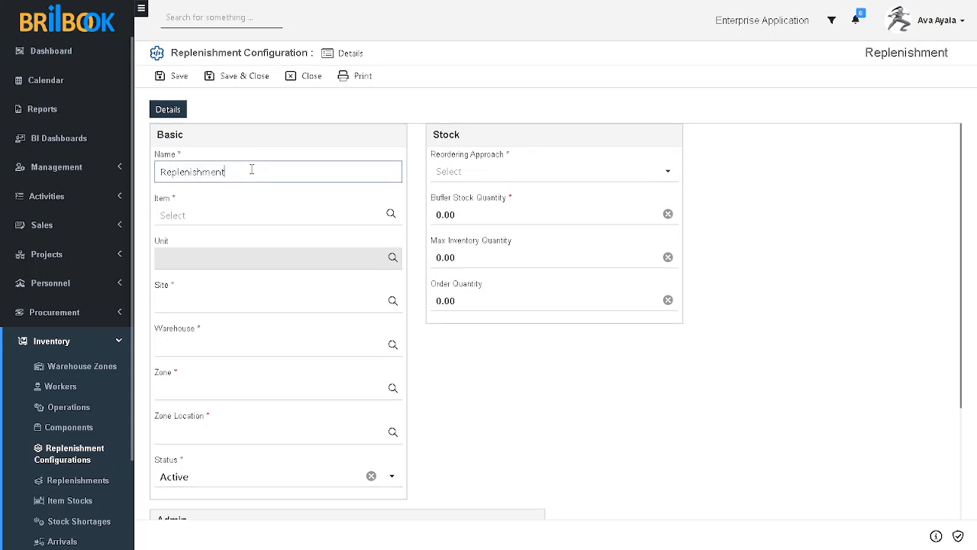
text(For)
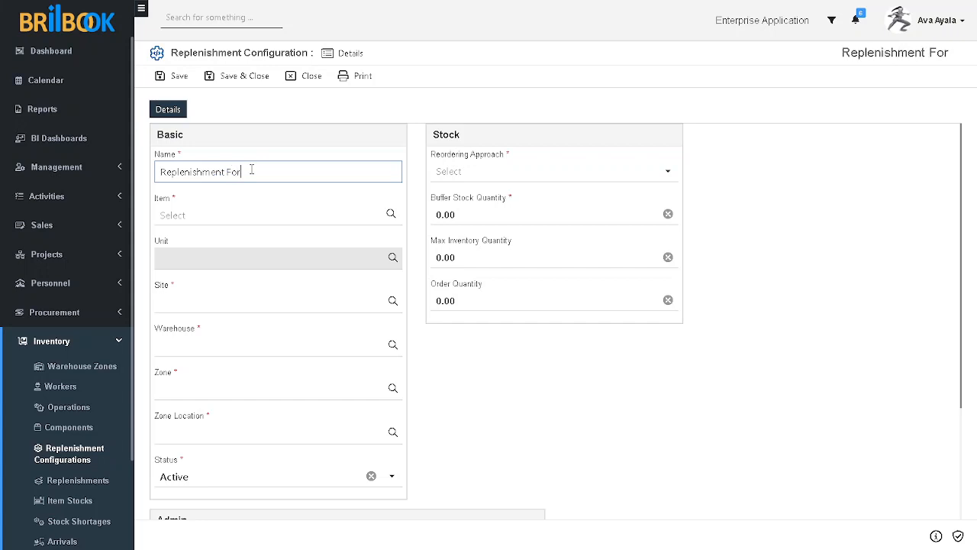
text( Beam )
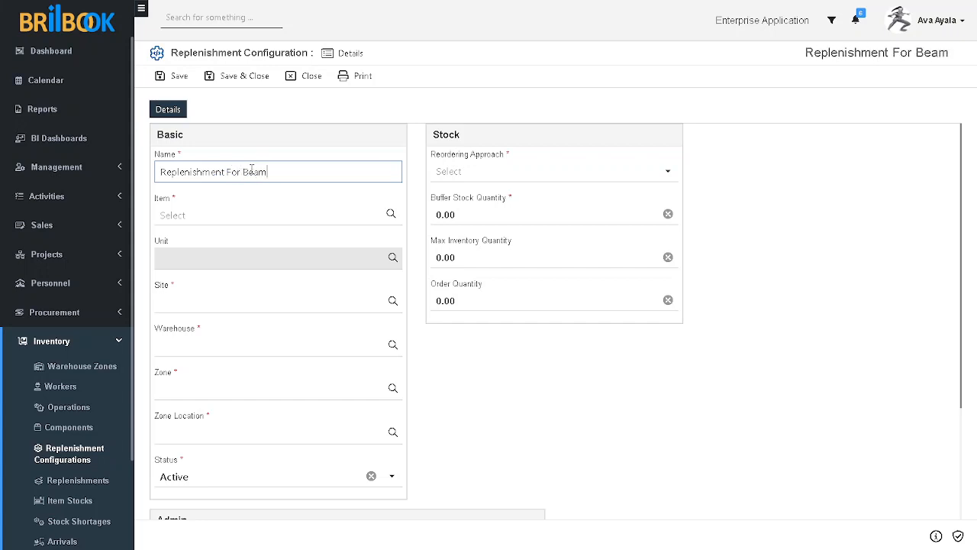
text(Co)
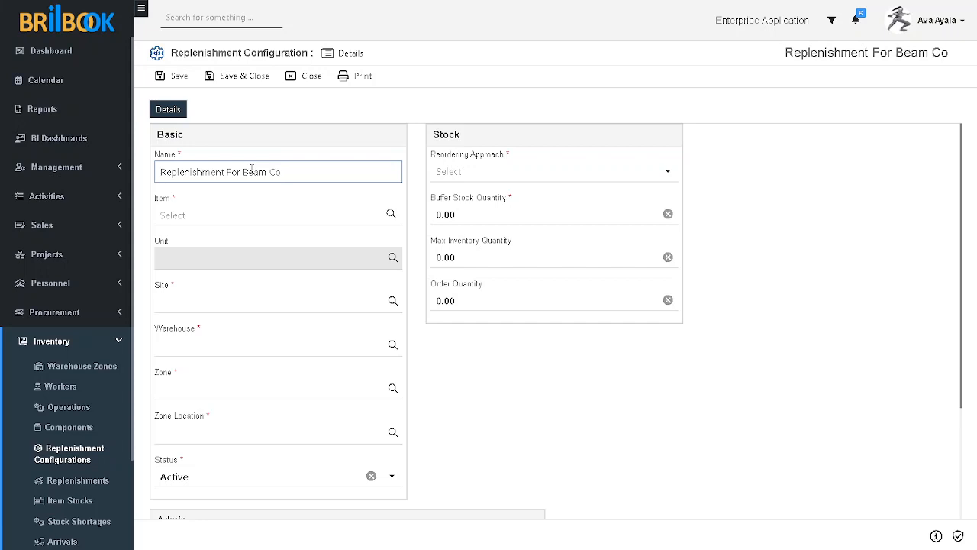
text(upli)
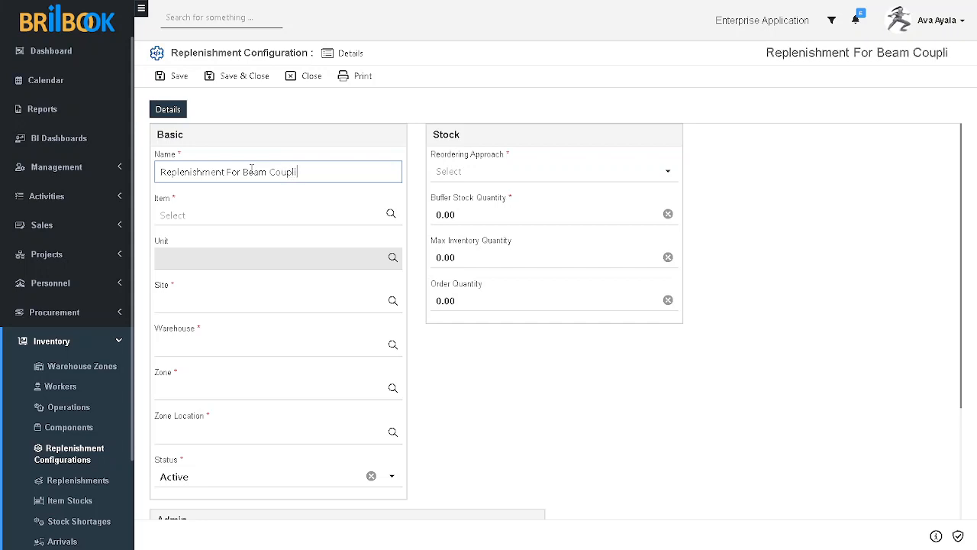
text(ng)
click(547, 440)
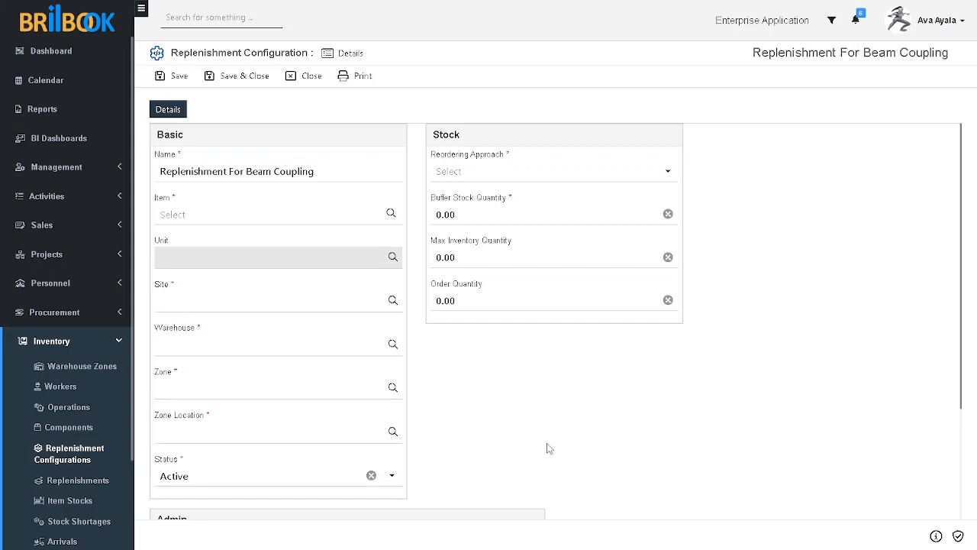
Set the configuration's item to Beam Coupling, chosen from the activated products of the Product entity
click(252, 226)
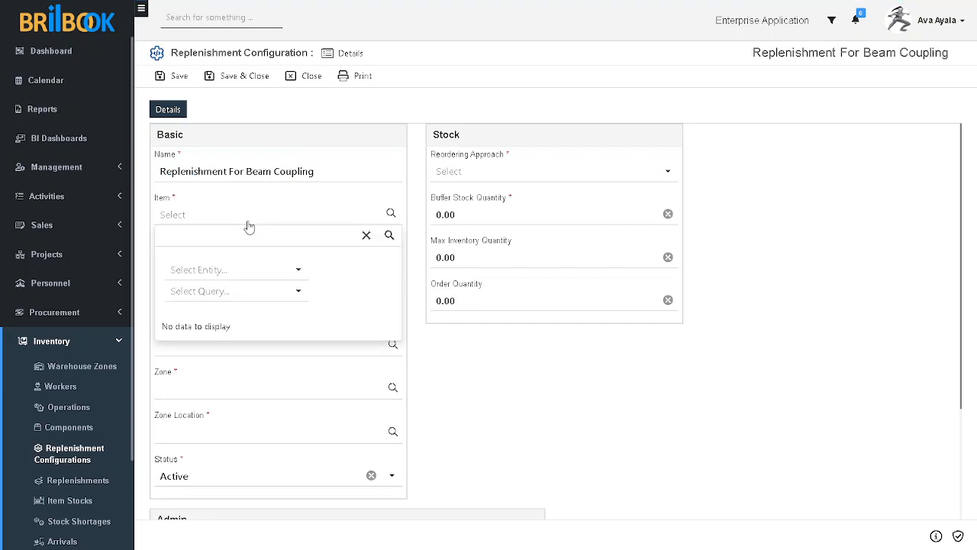
click(264, 275)
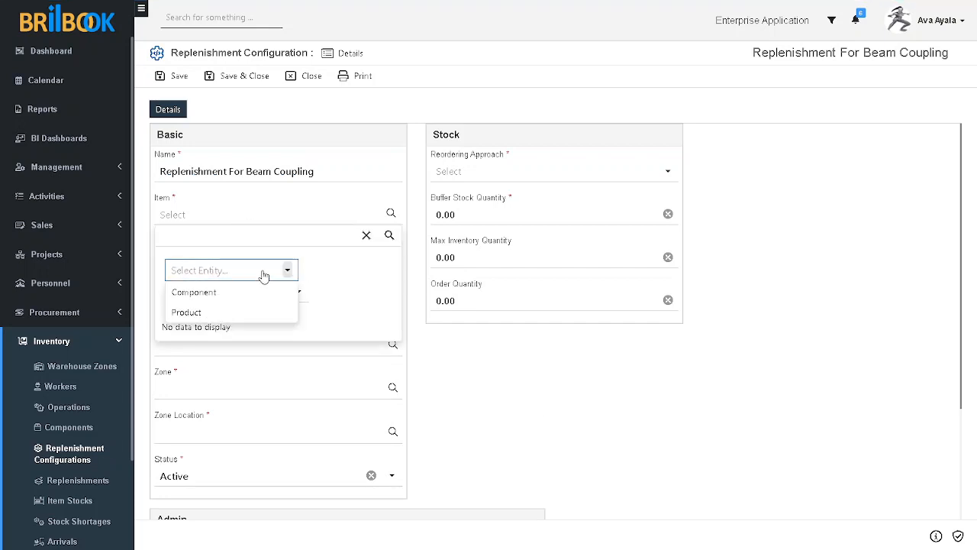
click(193, 313)
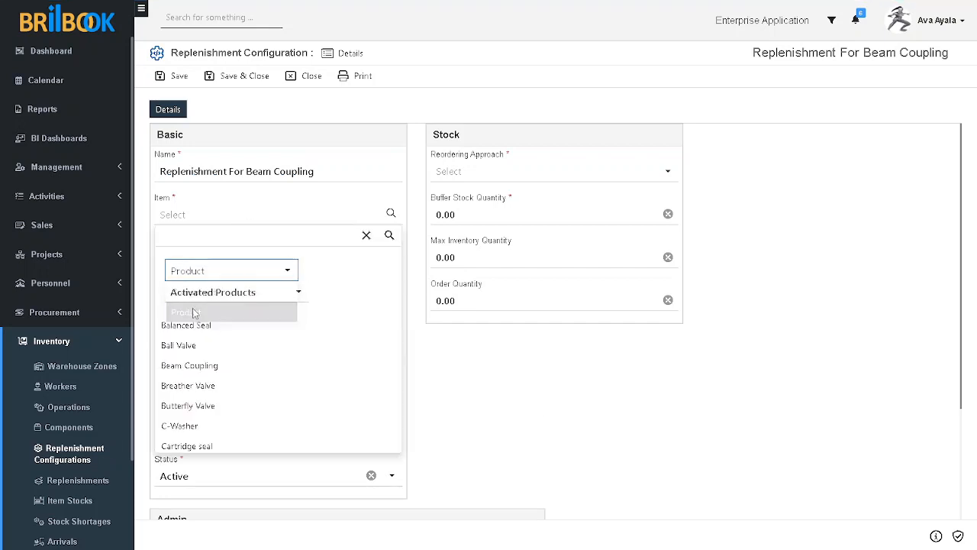
click(200, 370)
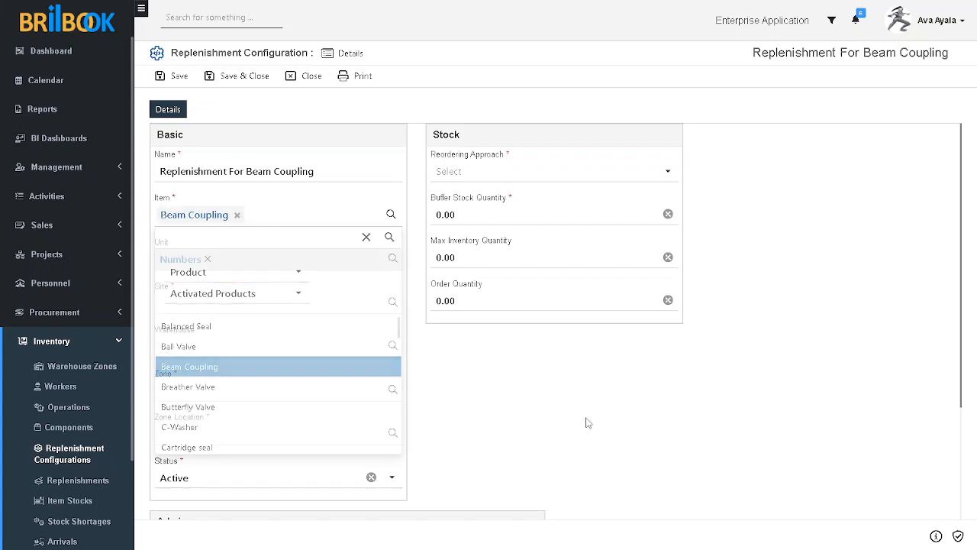
Assign the configuration to the site "Site" and the warehouse "Warehouse"
click(250, 314)
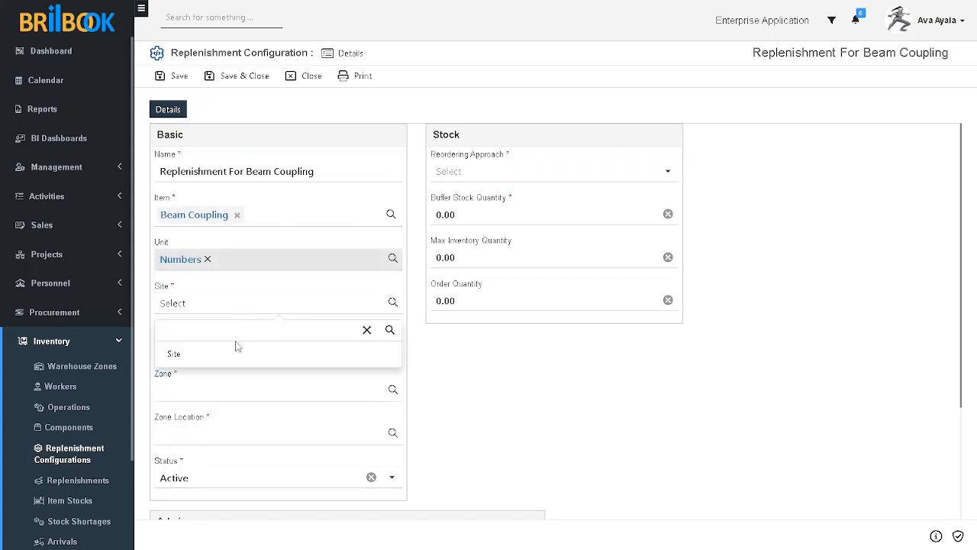
click(236, 349)
click(236, 354)
click(207, 398)
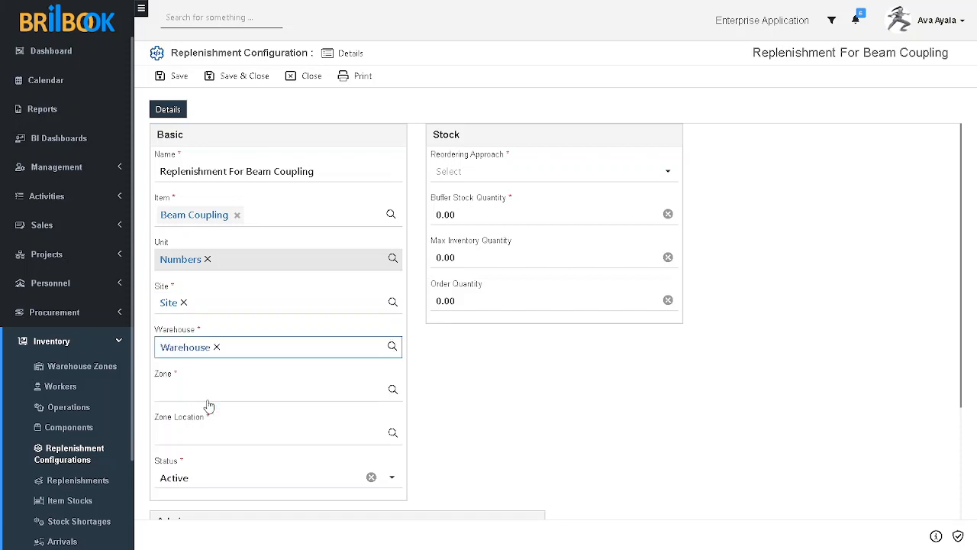
Set the configuration's zone to MU-A and its zone location to AM-10
click(209, 393)
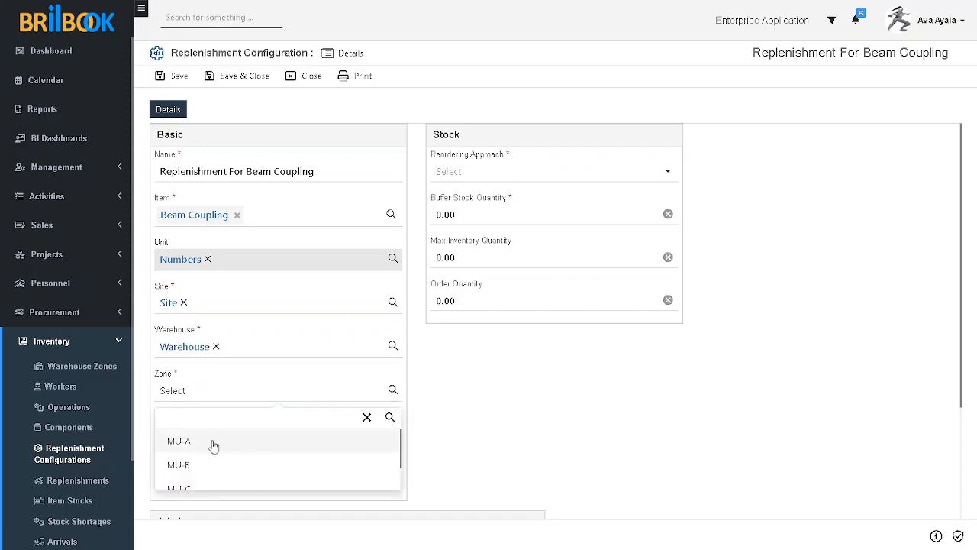
click(214, 446)
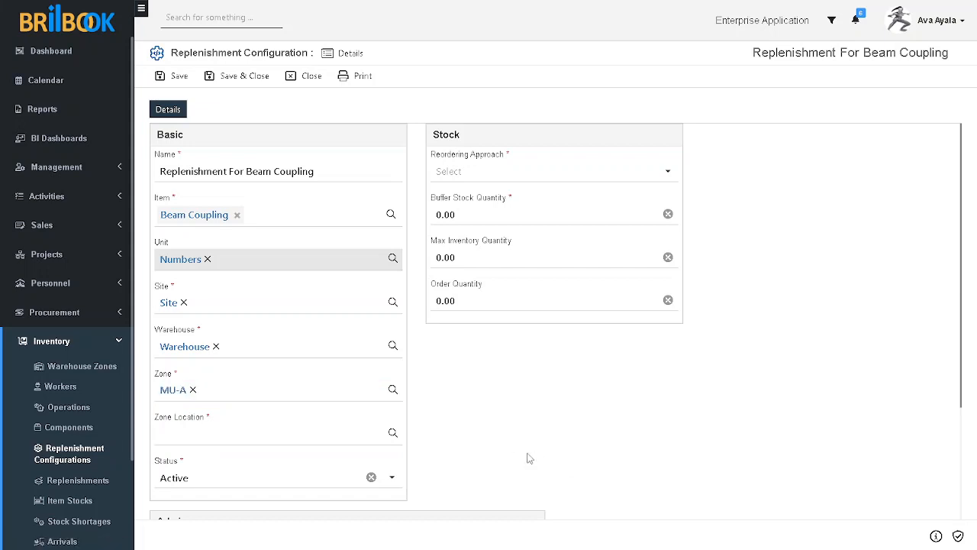
scroll(526, 458, down, 1)
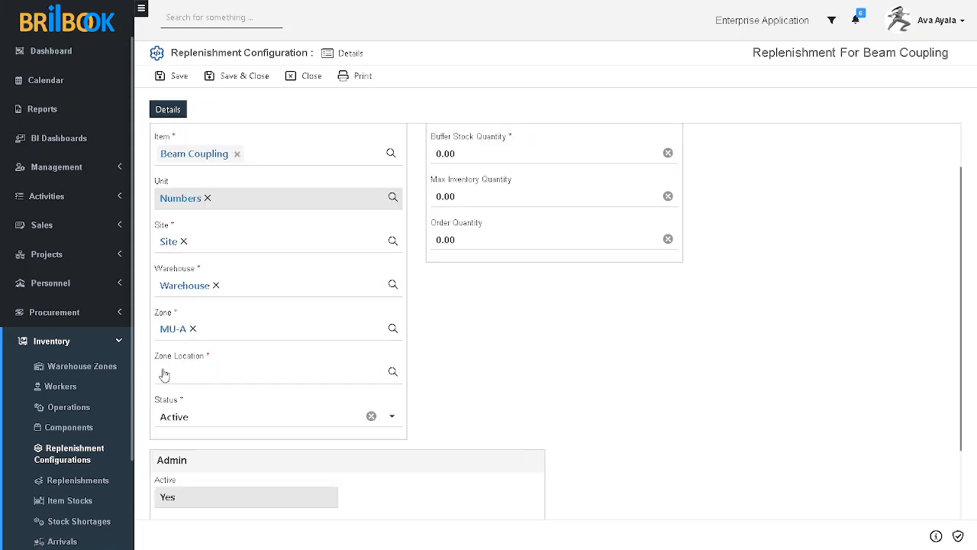
click(207, 375)
click(183, 424)
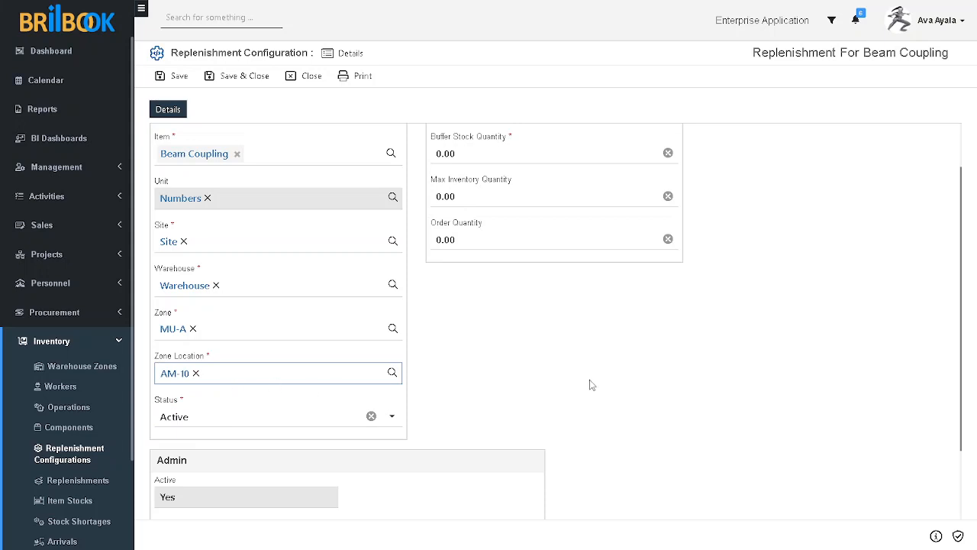
Set the reordering approach to Fixed Quantity with a buffer stock quantity of 25
scroll(526, 427, up, 1)
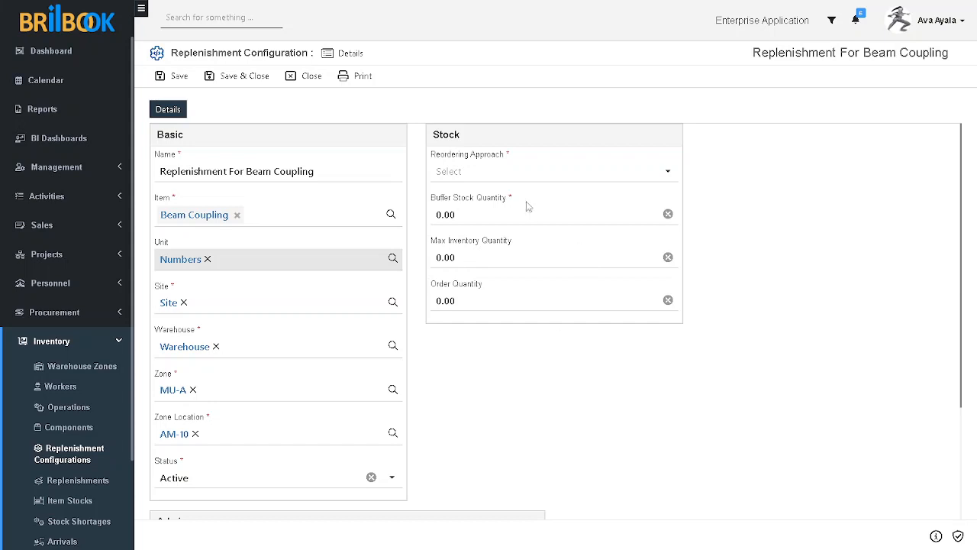
click(517, 174)
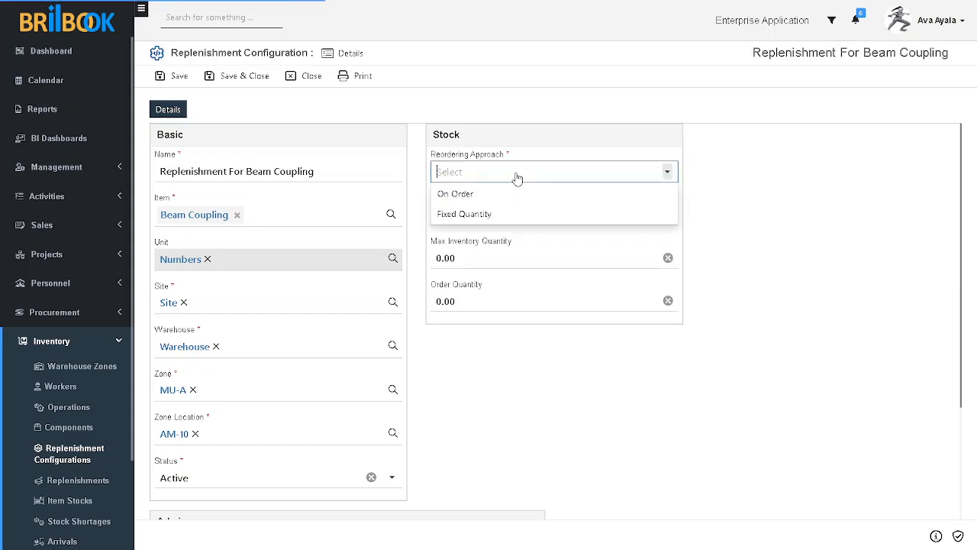
click(501, 215)
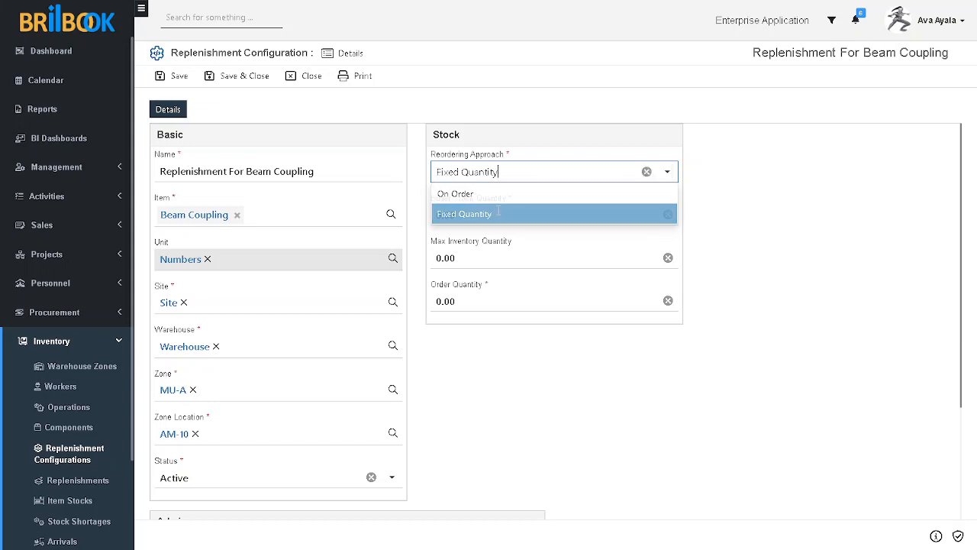
click(495, 385)
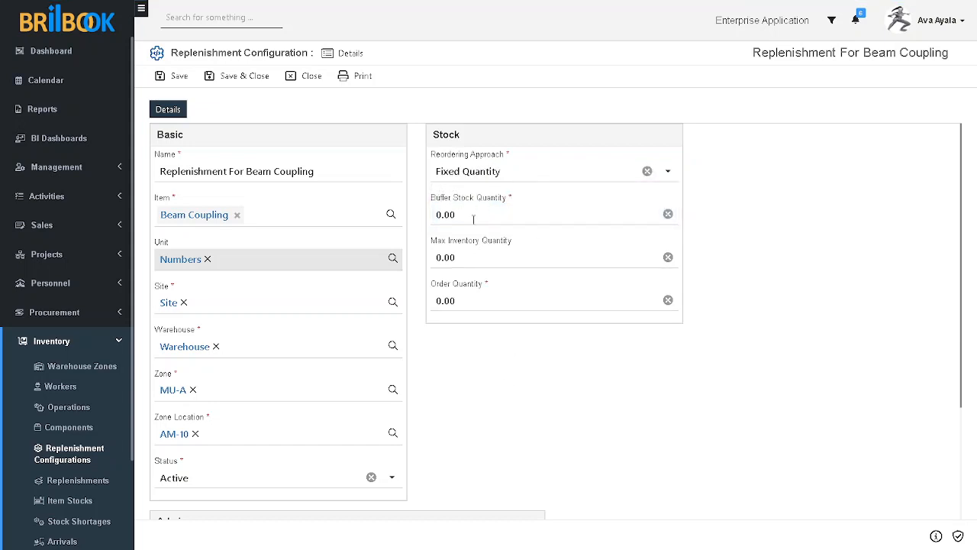
click(473, 219)
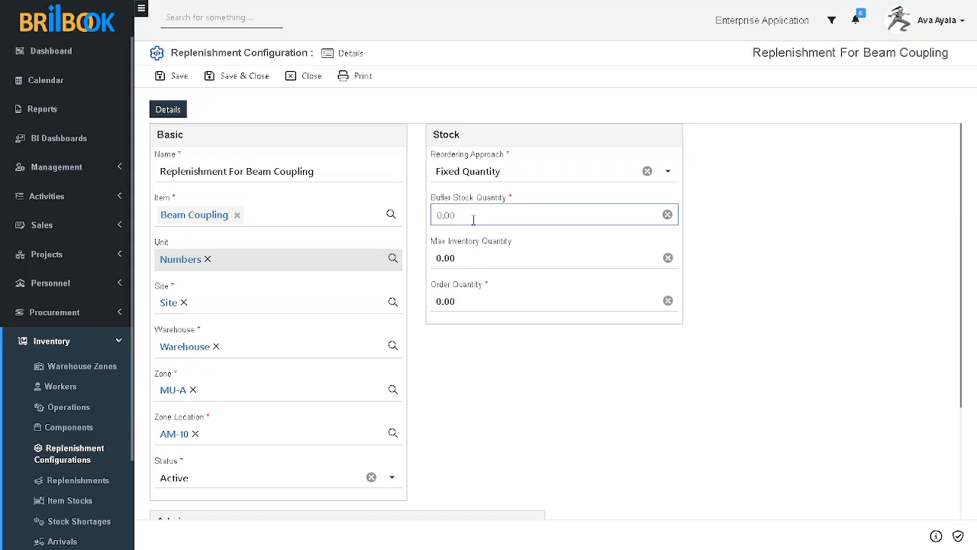
text(25)
click(537, 370)
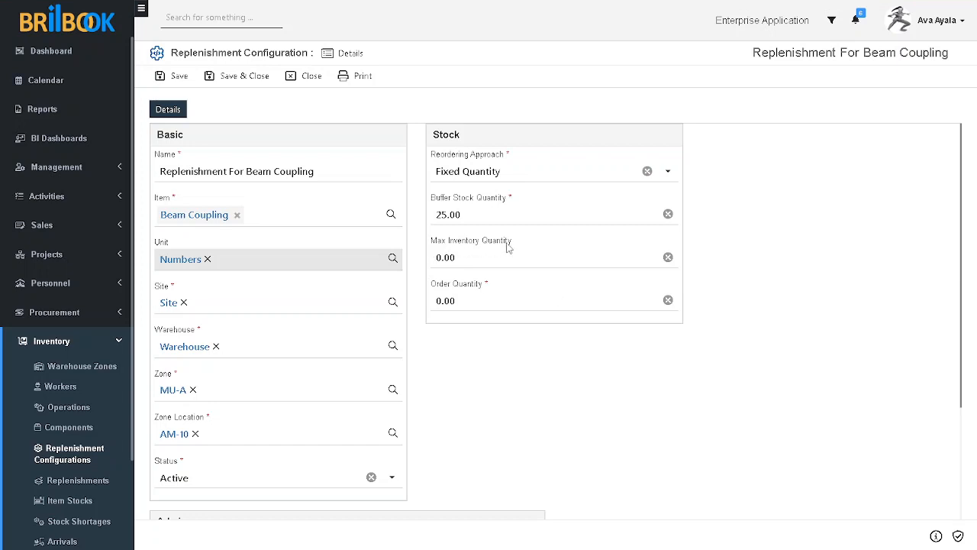
Set the max inventory quantity to 40 and the order quantity to 15, and save the configuration
click(463, 260)
double_click(463, 260)
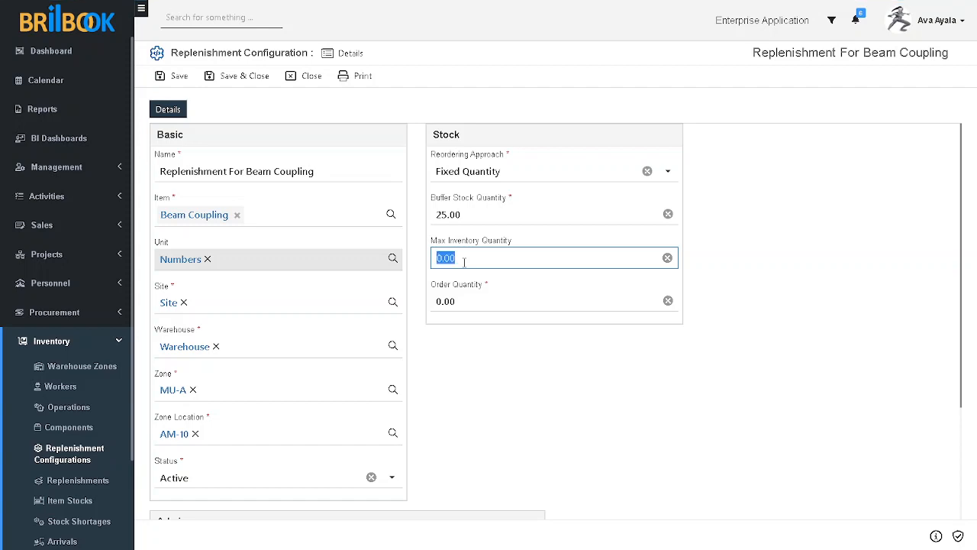
text(40)
click(496, 358)
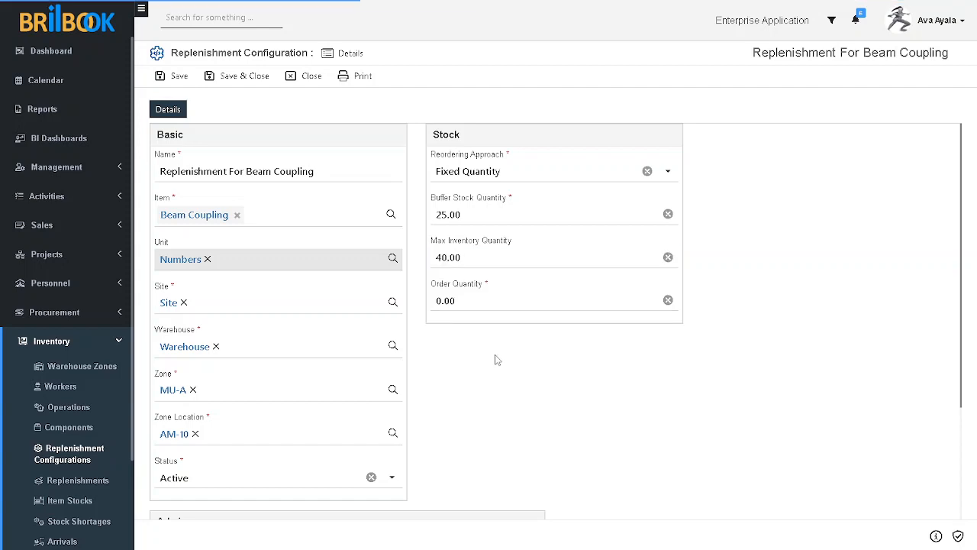
click(481, 300)
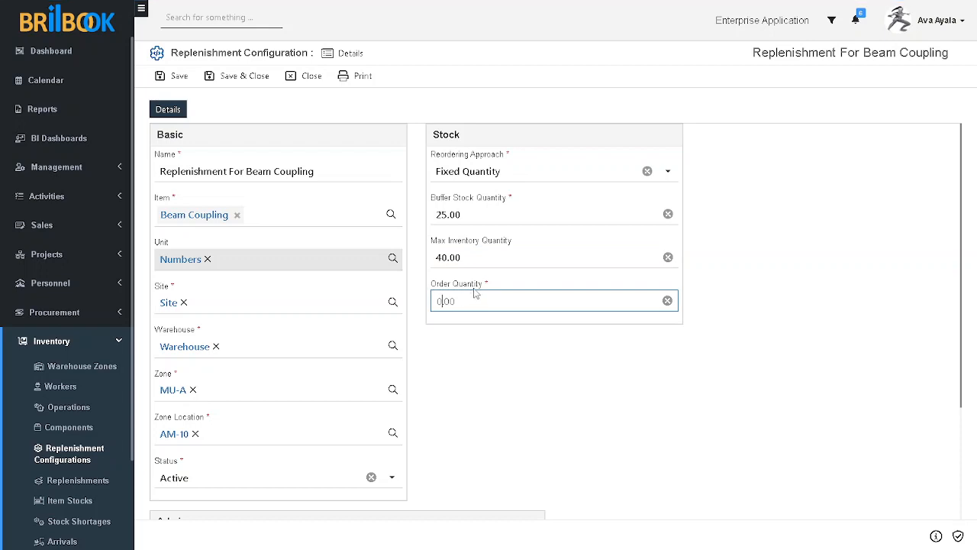
text(15)
click(491, 389)
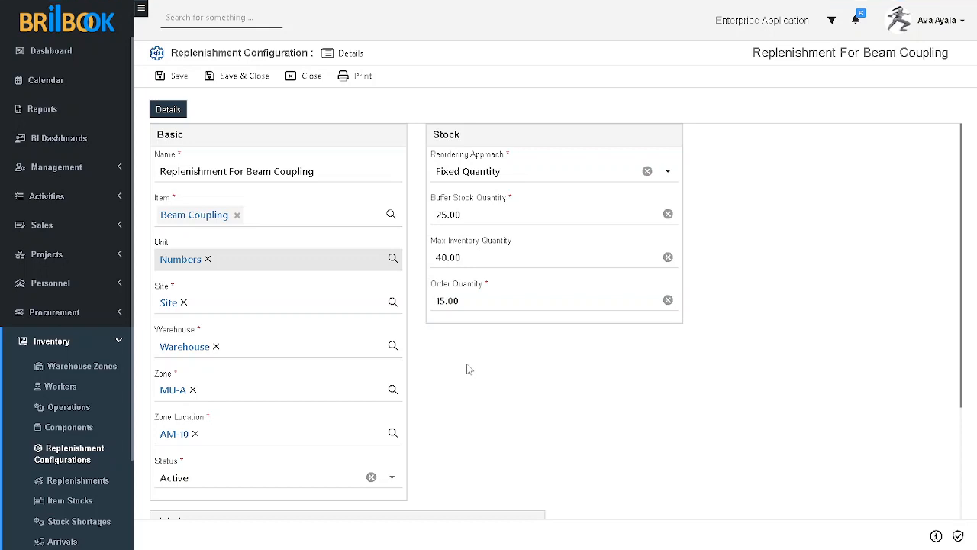
click(175, 76)
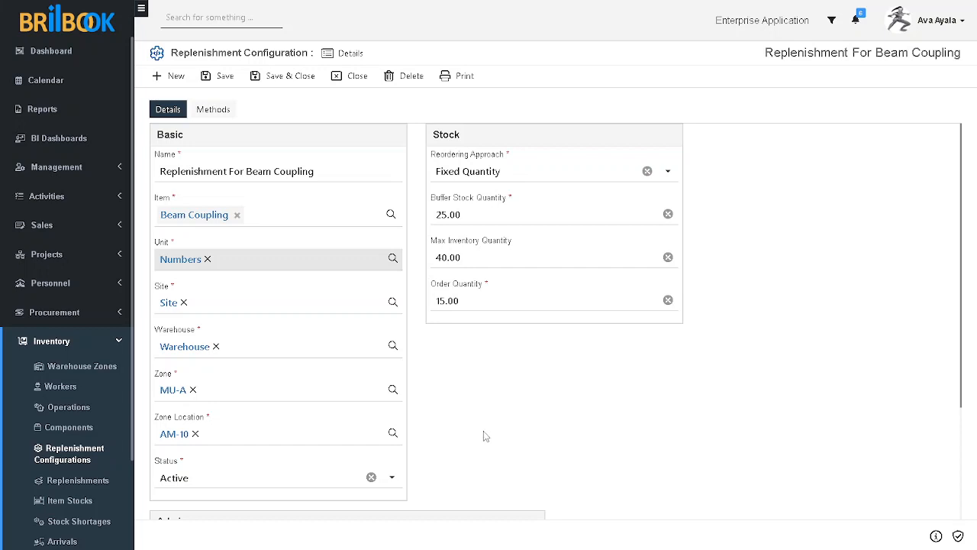
Add a new replenishment method named "Replenishment Method 1" to the Beam Coupling replenishment configuration
click(213, 113)
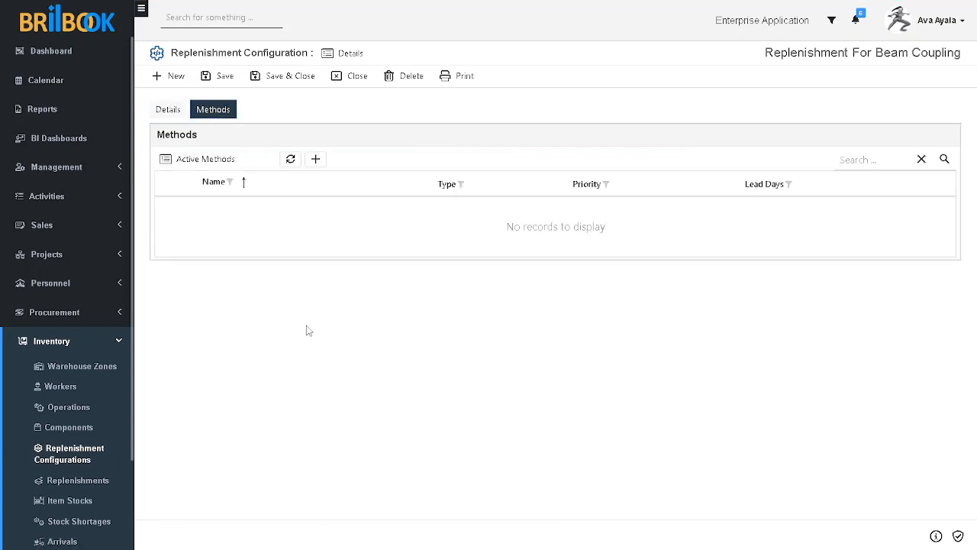
click(316, 159)
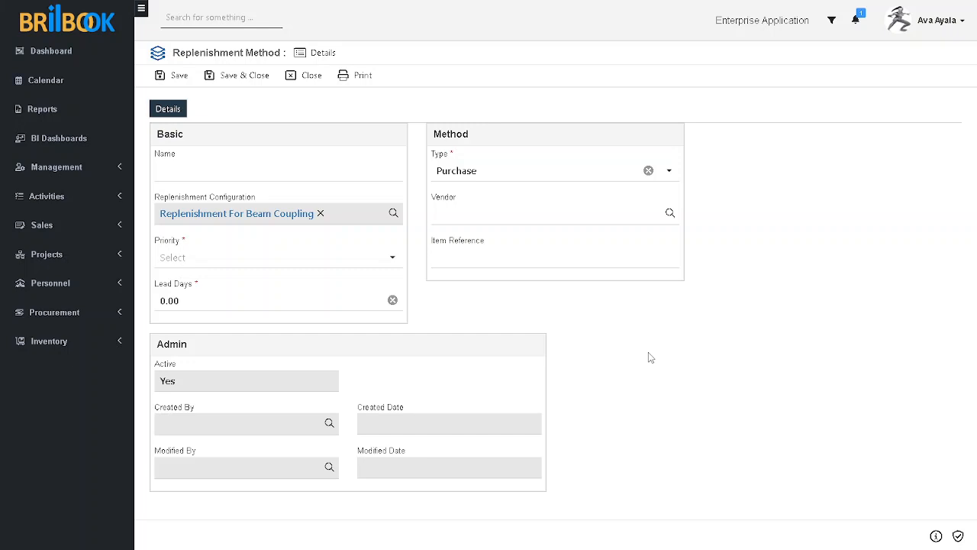
click(226, 171)
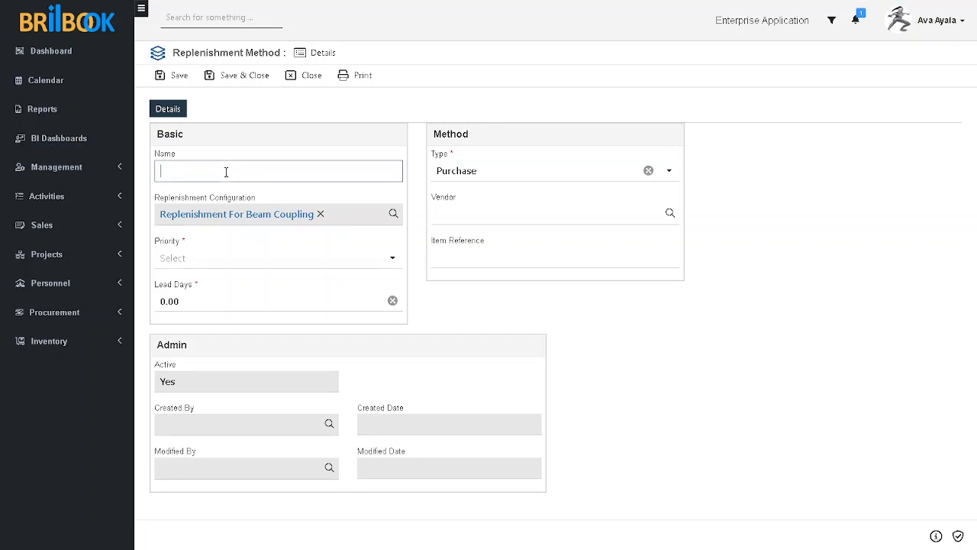
text(Repleni)
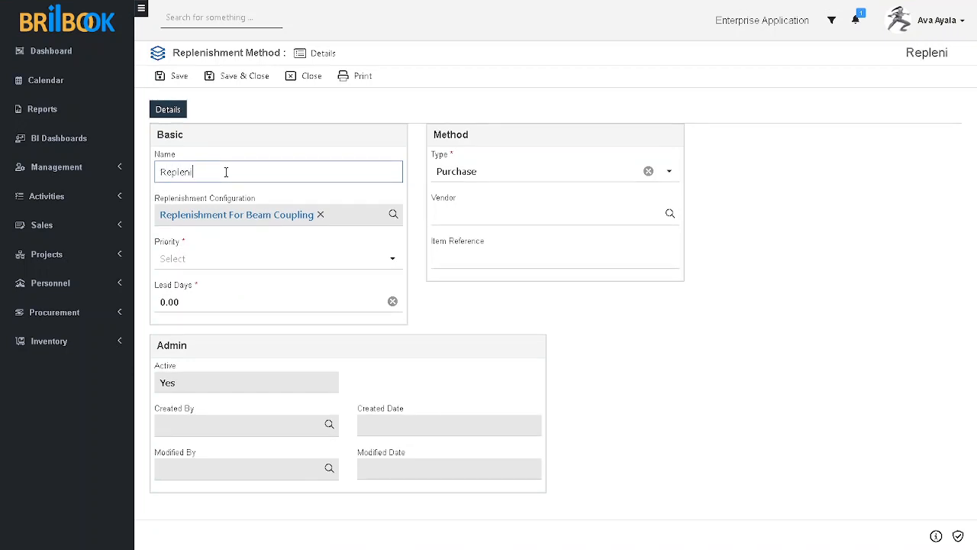
text(shment)
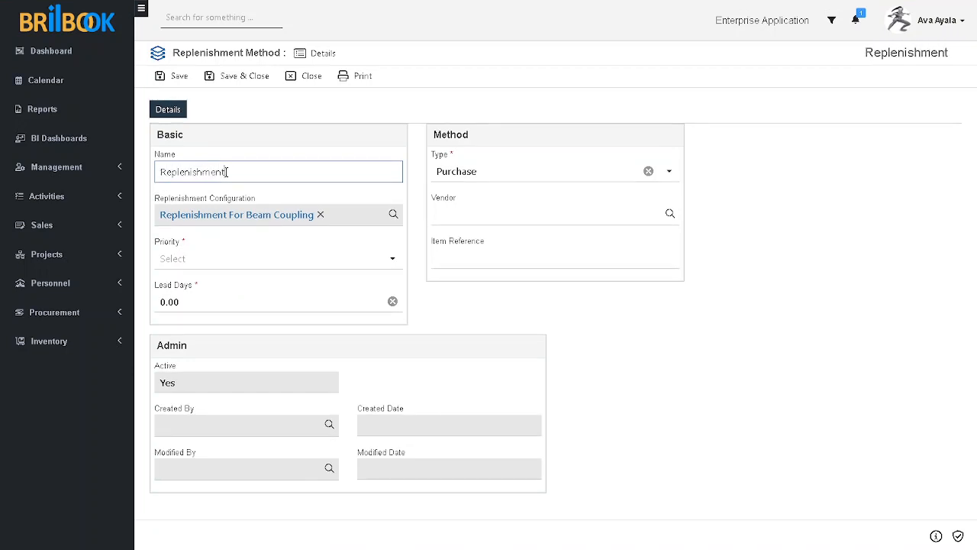
text( Method)
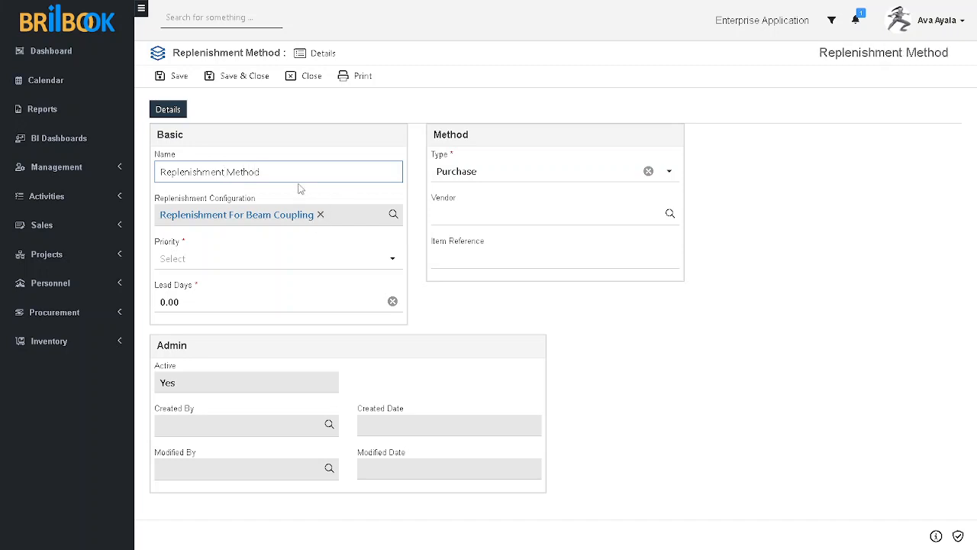
text( 1)
click(657, 392)
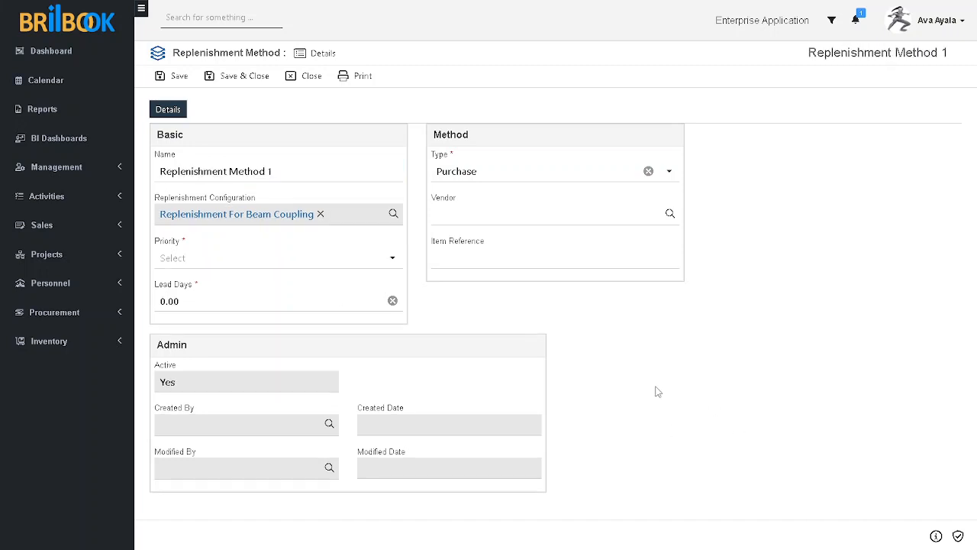
Set the replenishment method's priority to Medium and its lead days to 1
click(225, 260)
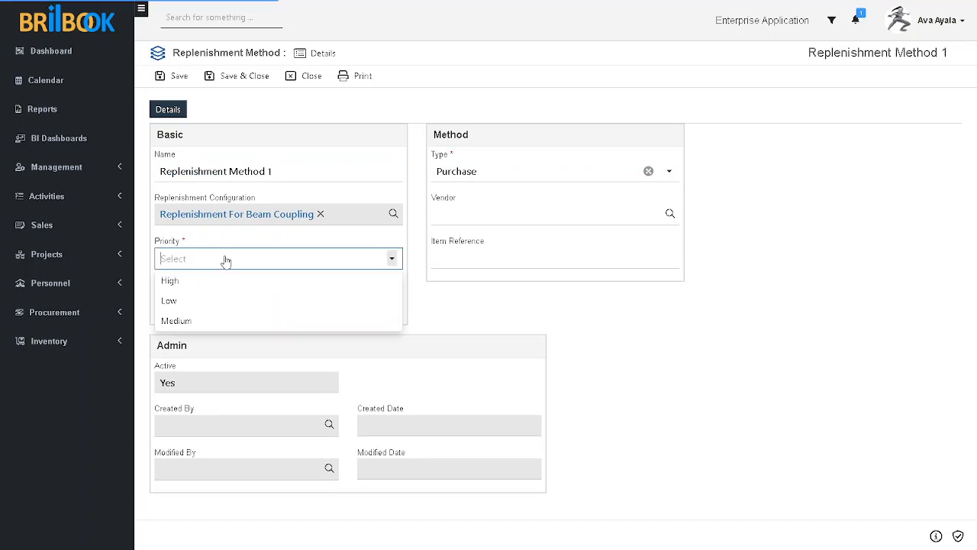
click(200, 321)
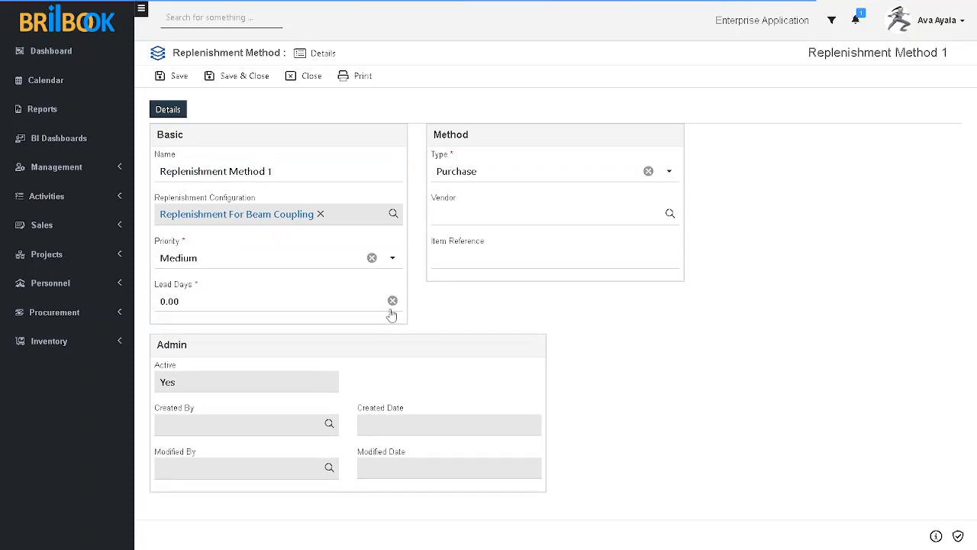
click(216, 302)
text(1)
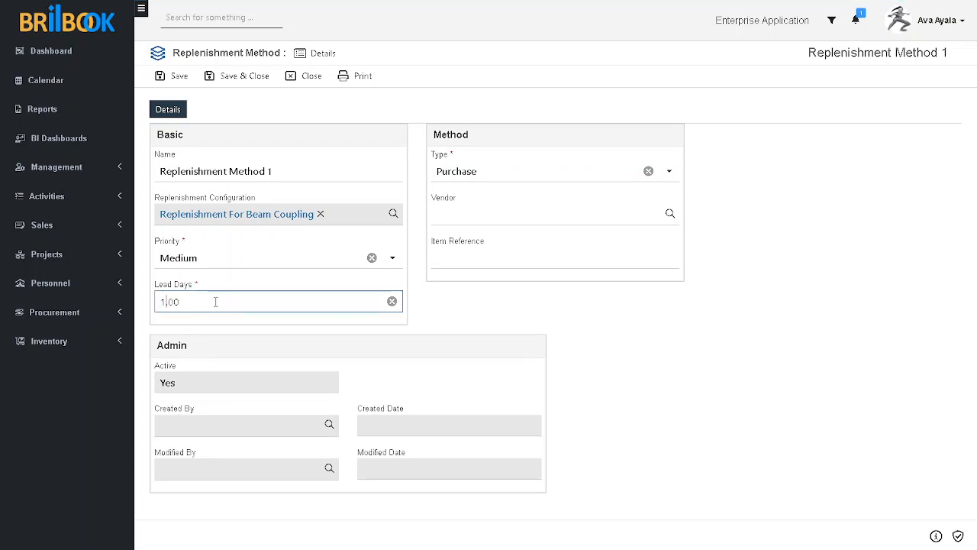
click(704, 404)
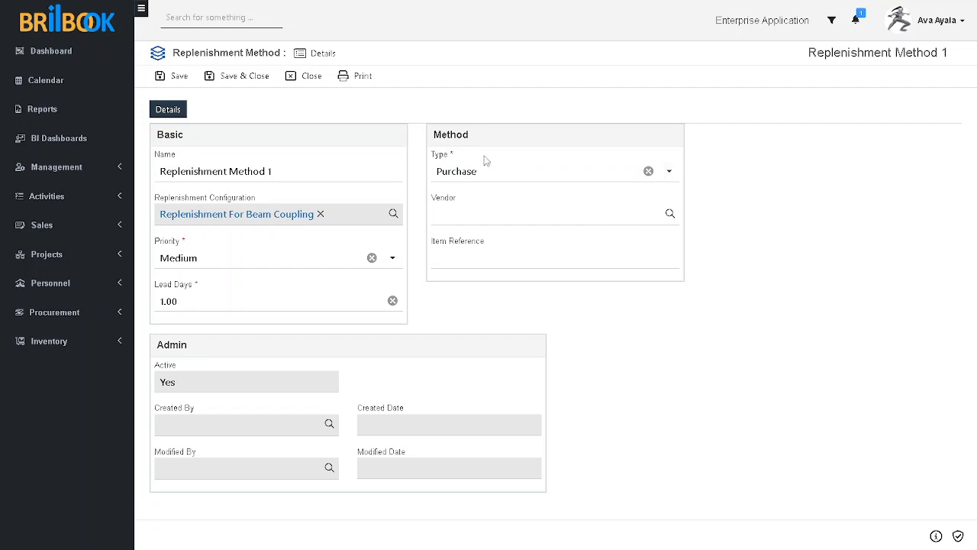
Choose Purchase as the method's type, save the method and go back to its replenishment configuration
click(550, 176)
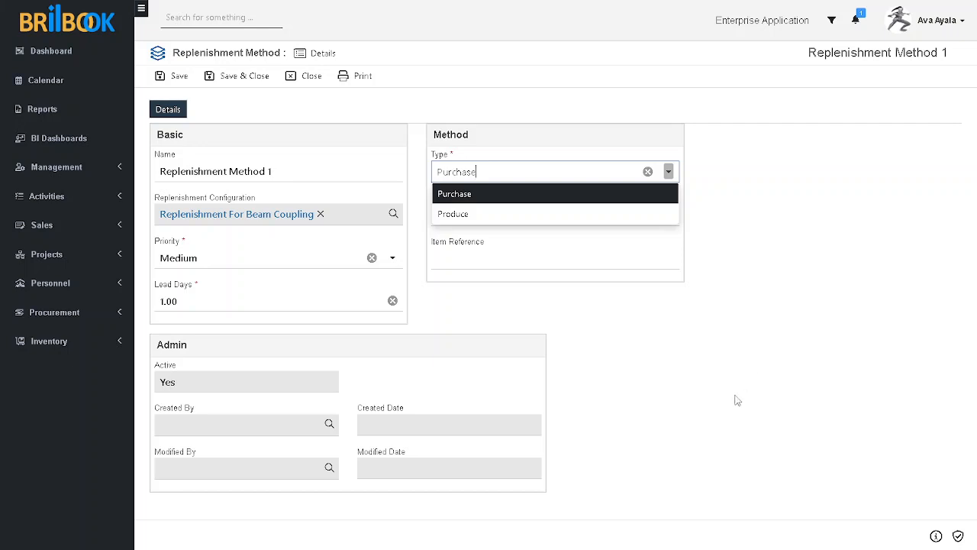
click(504, 193)
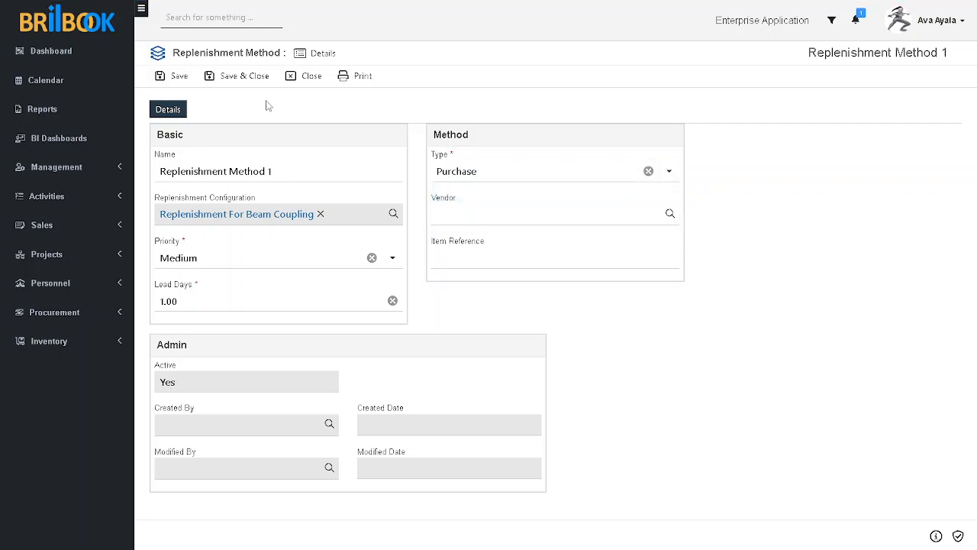
click(181, 78)
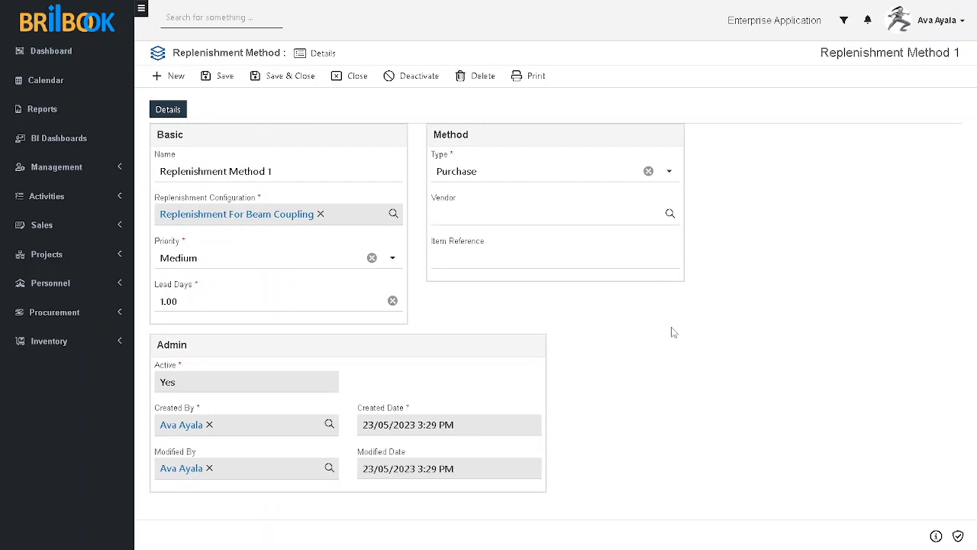
click(243, 216)
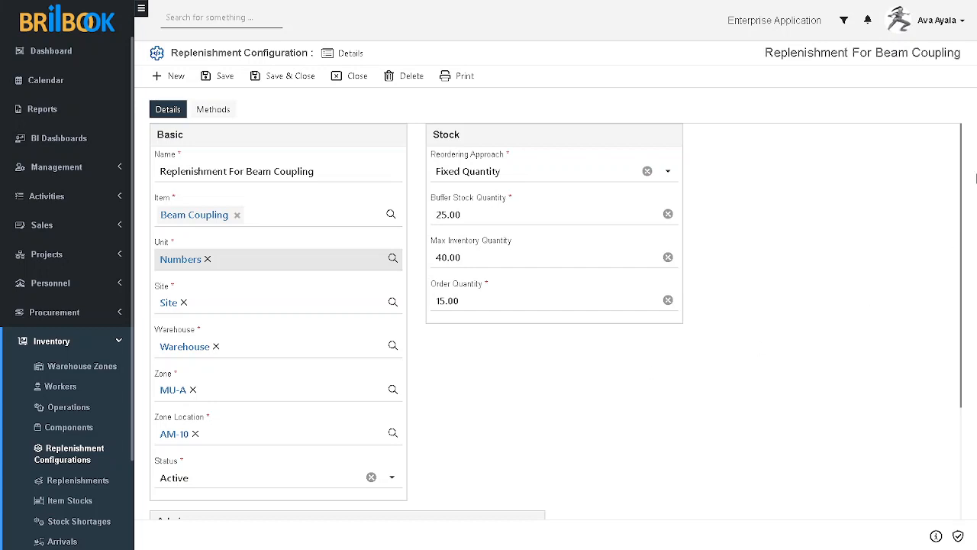
Log out and log back in with the saved credentials of the InventoryUser1 account
click(947, 23)
click(905, 84)
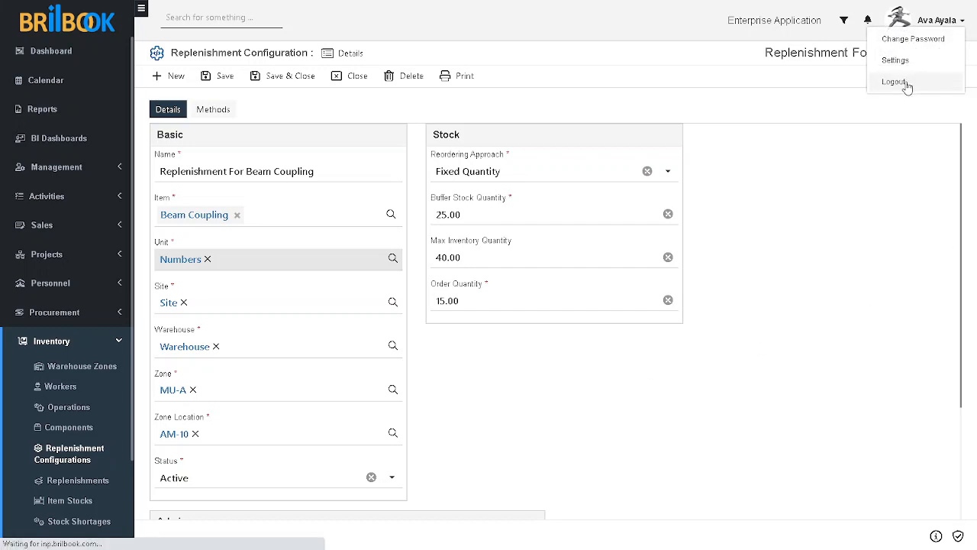
click(524, 176)
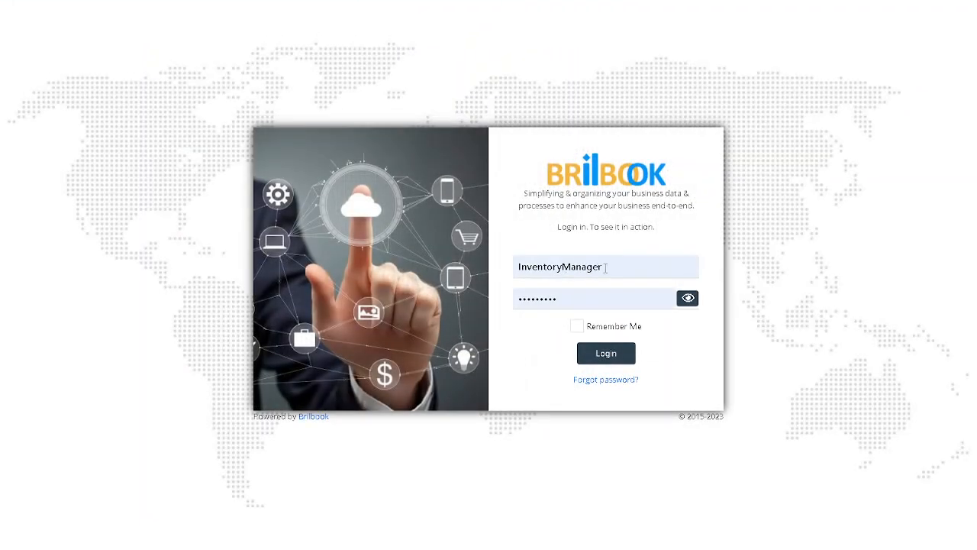
click(606, 267)
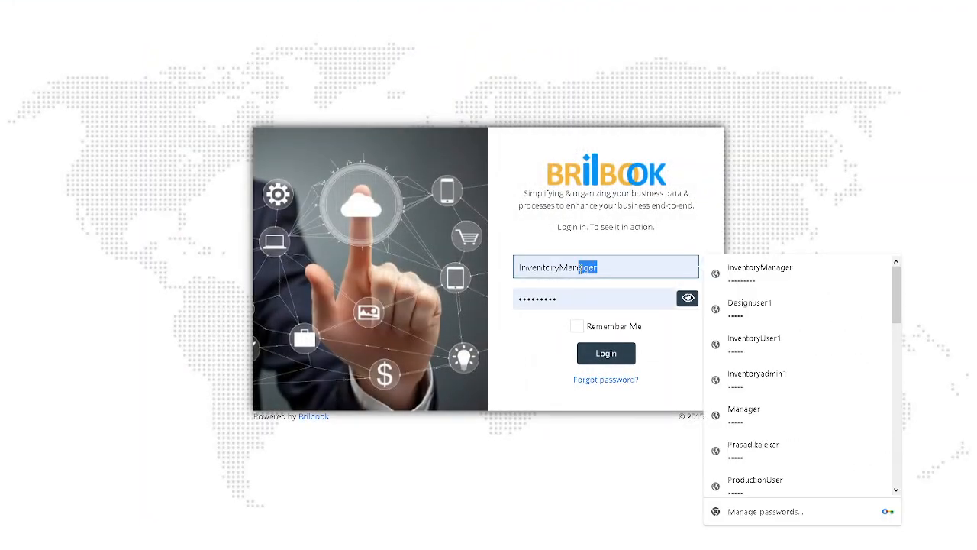
click(756, 346)
click(615, 358)
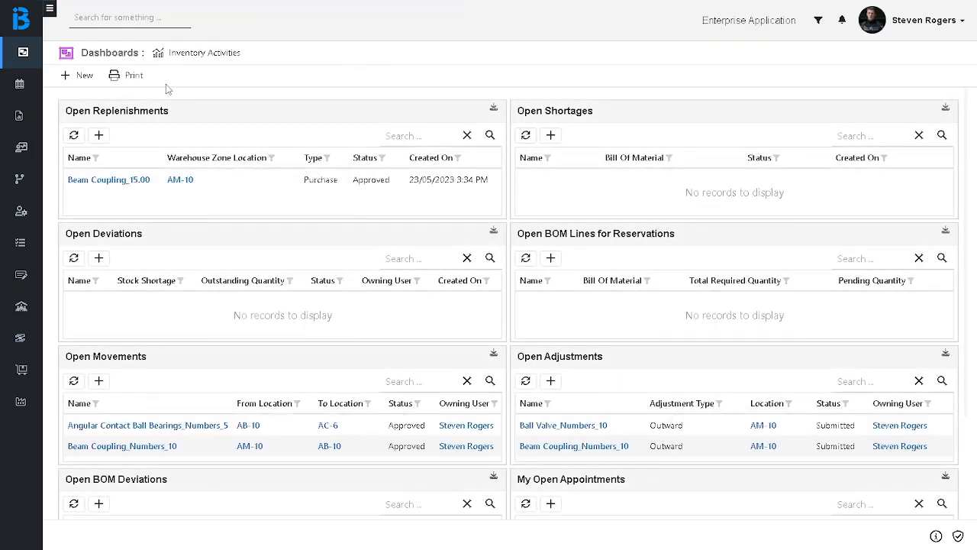
Open the Beam Coupling_15.00 record from the inventory module's replenishments
click(49, 10)
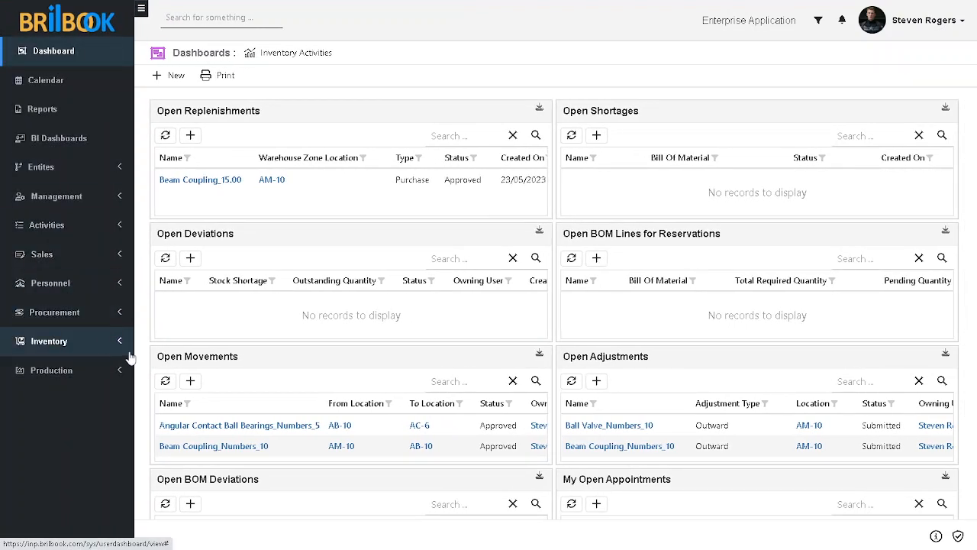
click(120, 341)
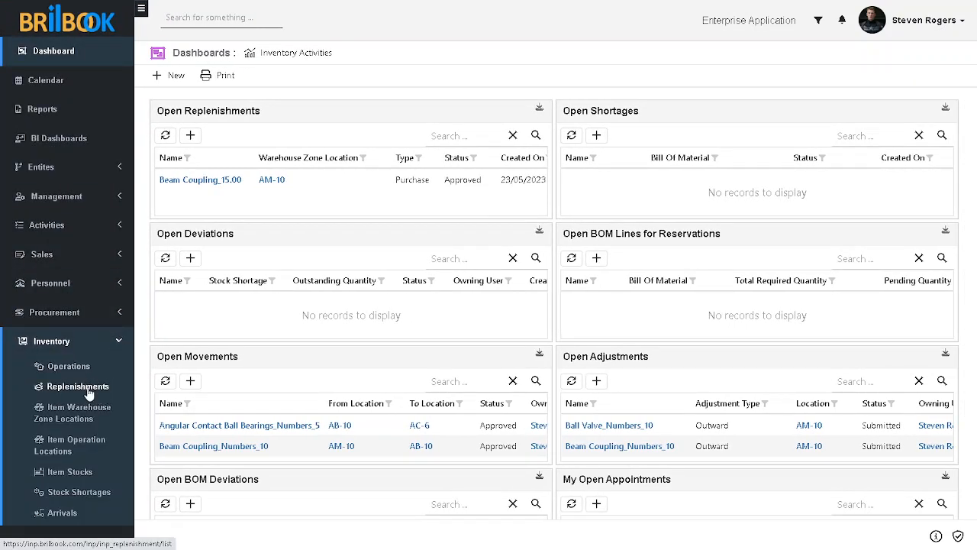
click(61, 390)
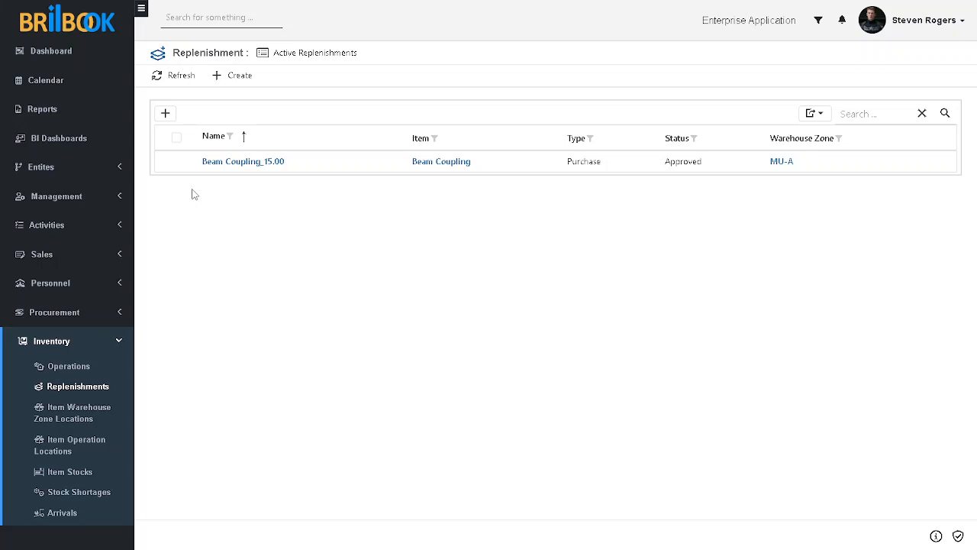
click(240, 162)
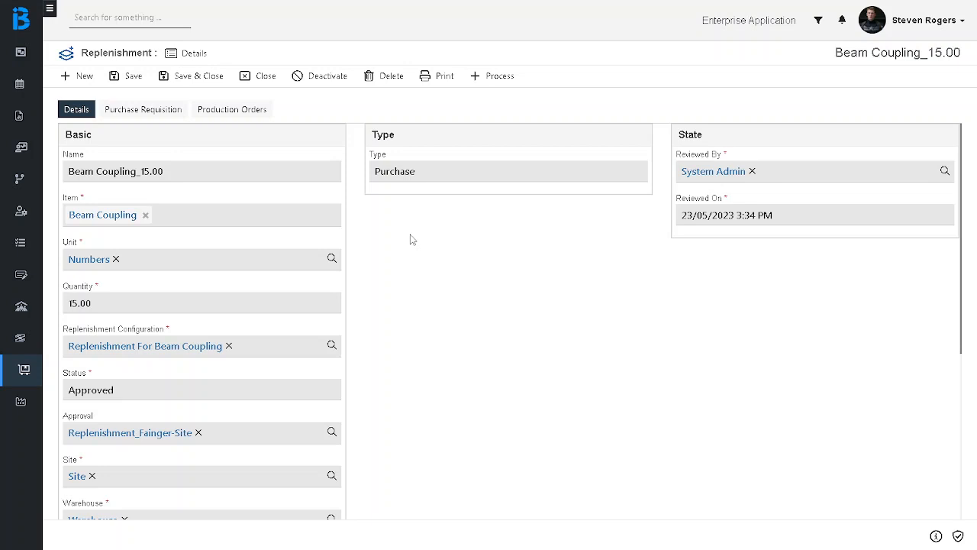
Process the Beam Coupling_15.00 replenishment and view its purchase requisitions
click(147, 109)
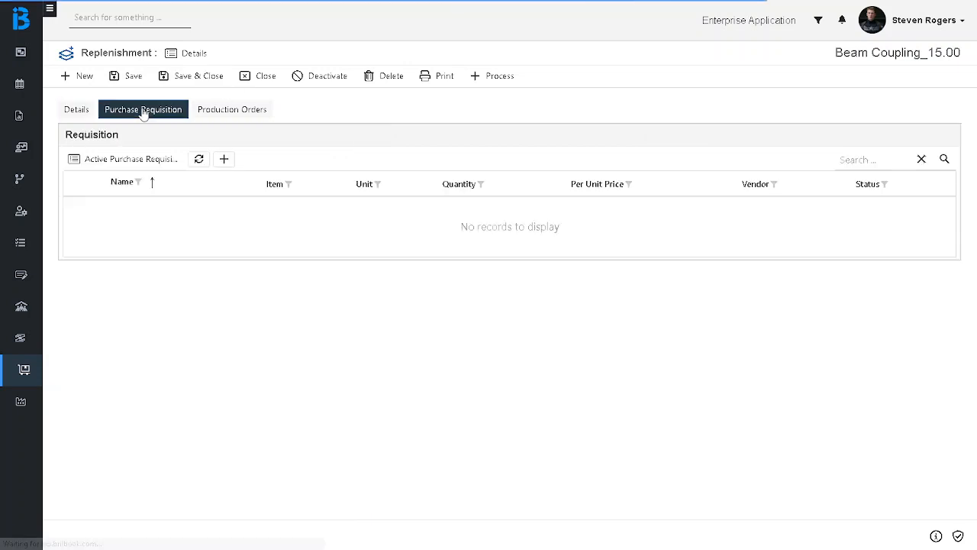
click(233, 112)
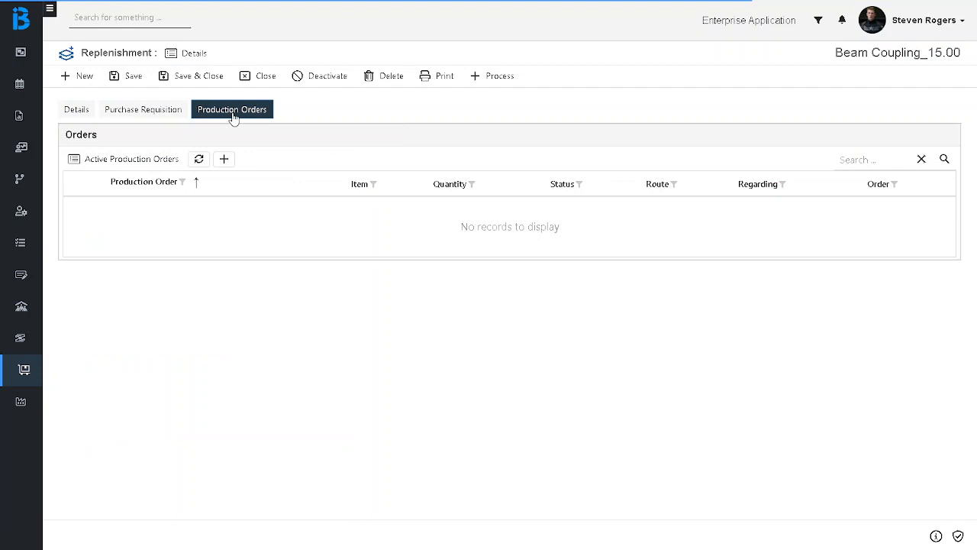
click(70, 109)
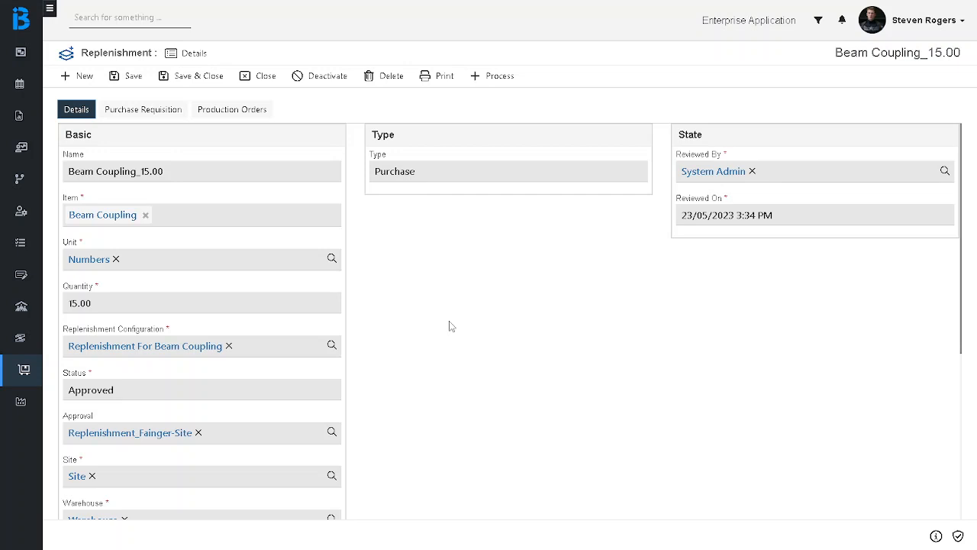
click(500, 77)
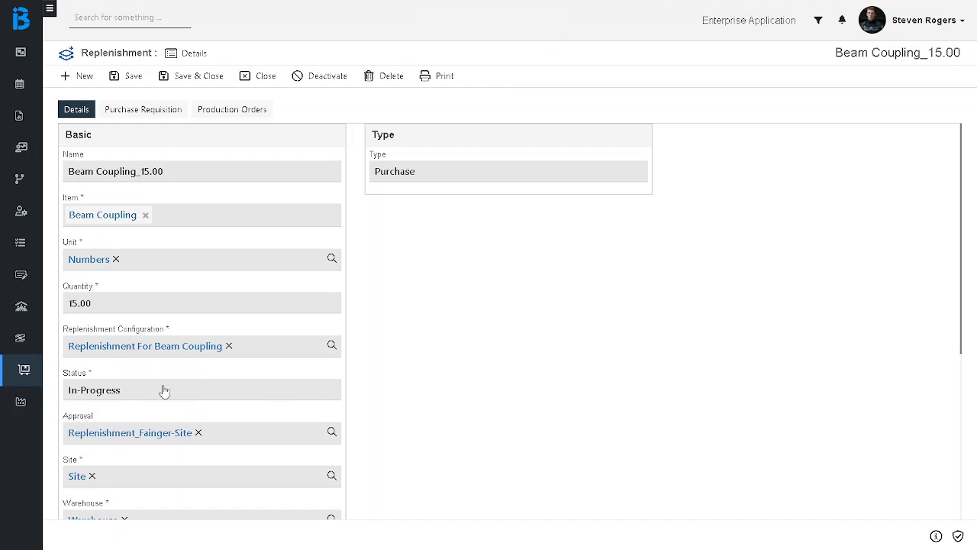
click(145, 113)
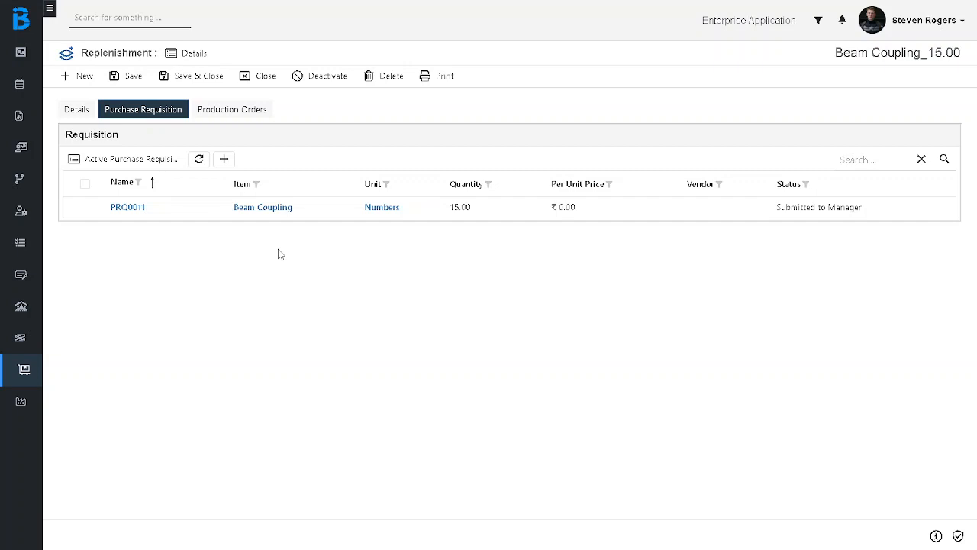
Log out and log back in with the saved credentials of the InventoryManager account
click(962, 23)
click(895, 82)
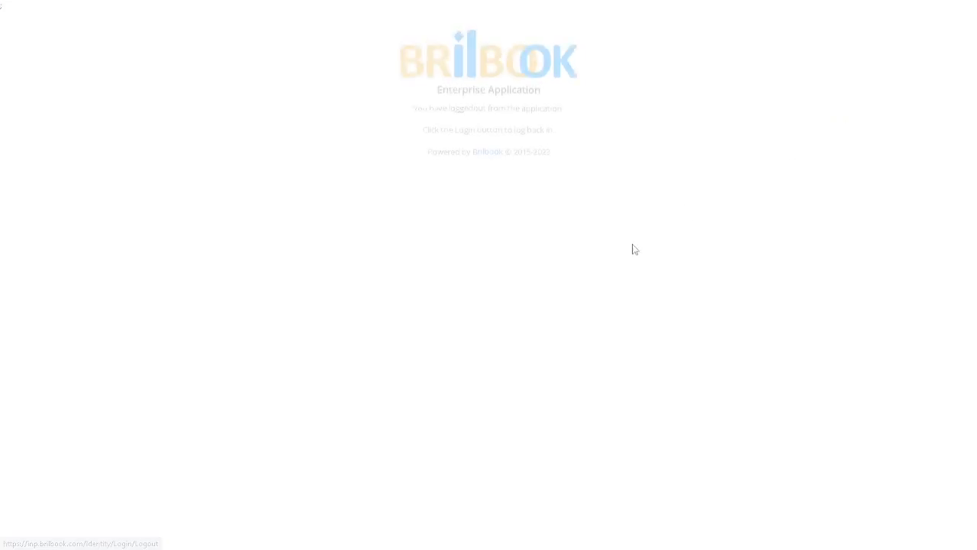
click(506, 170)
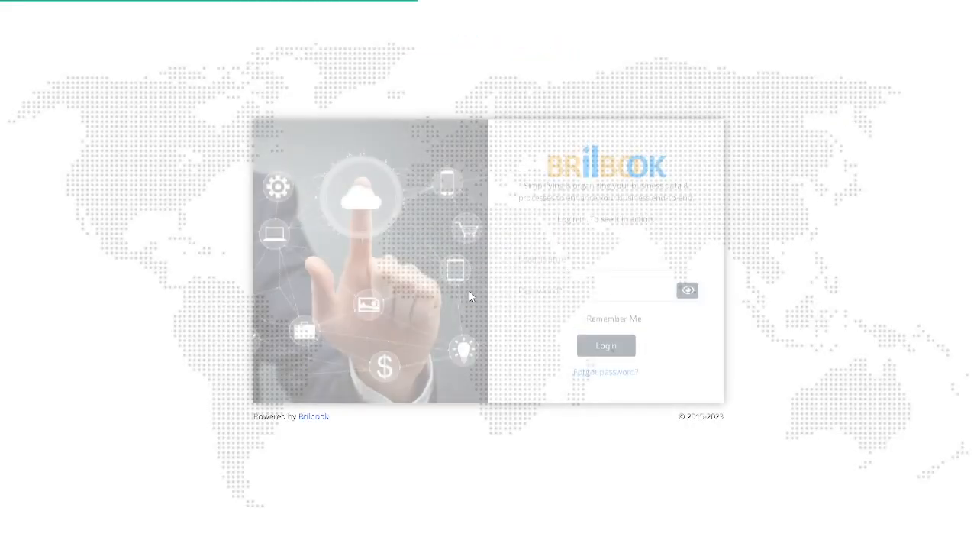
click(593, 265)
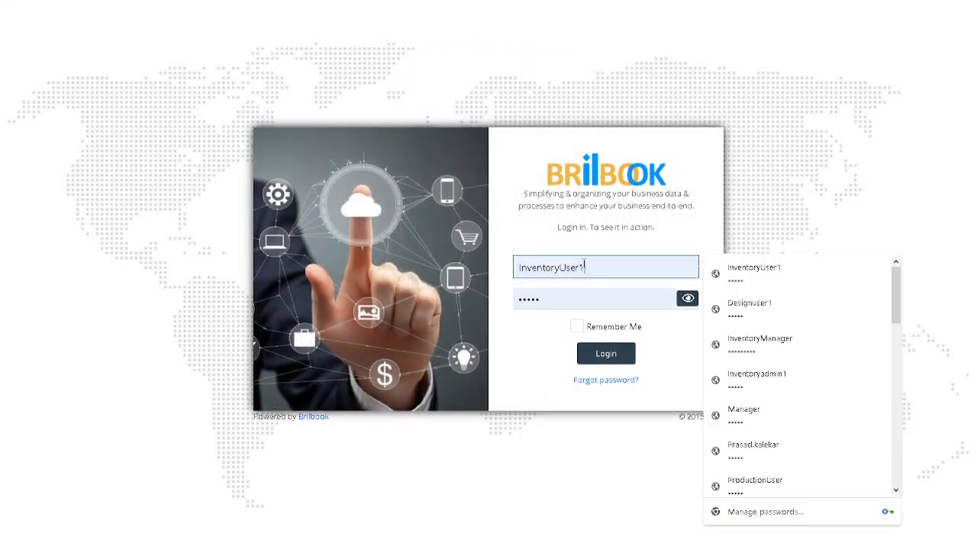
click(760, 345)
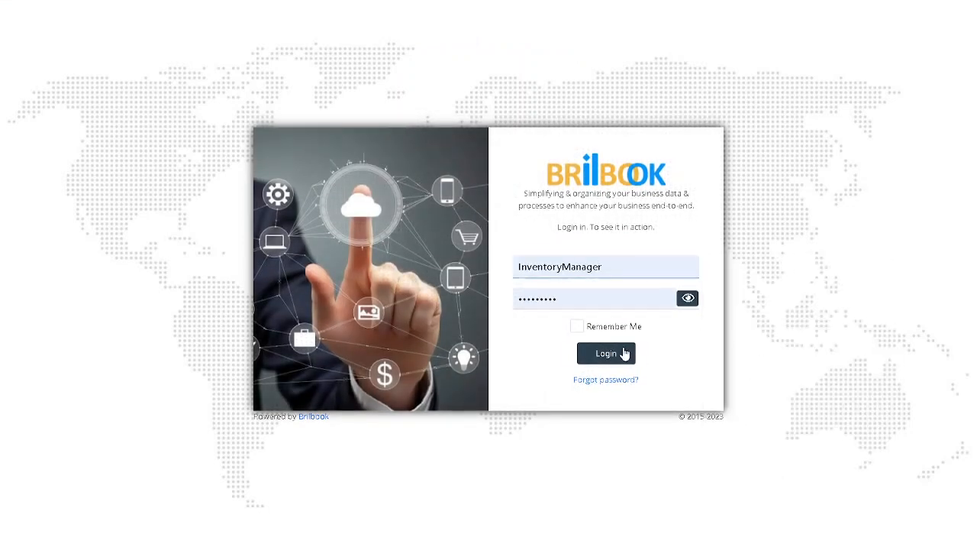
click(624, 352)
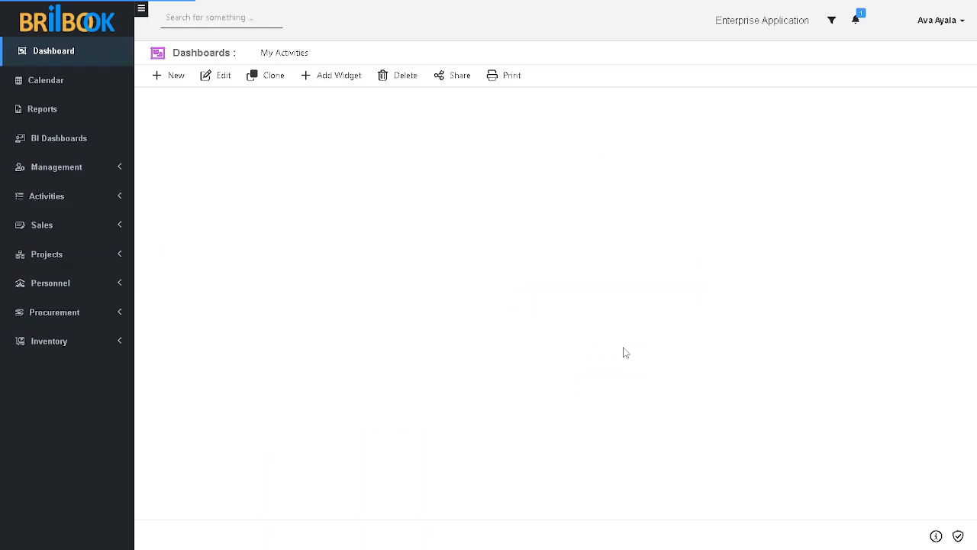
Open the list of active replenishment configurations in the inventory module
click(46, 341)
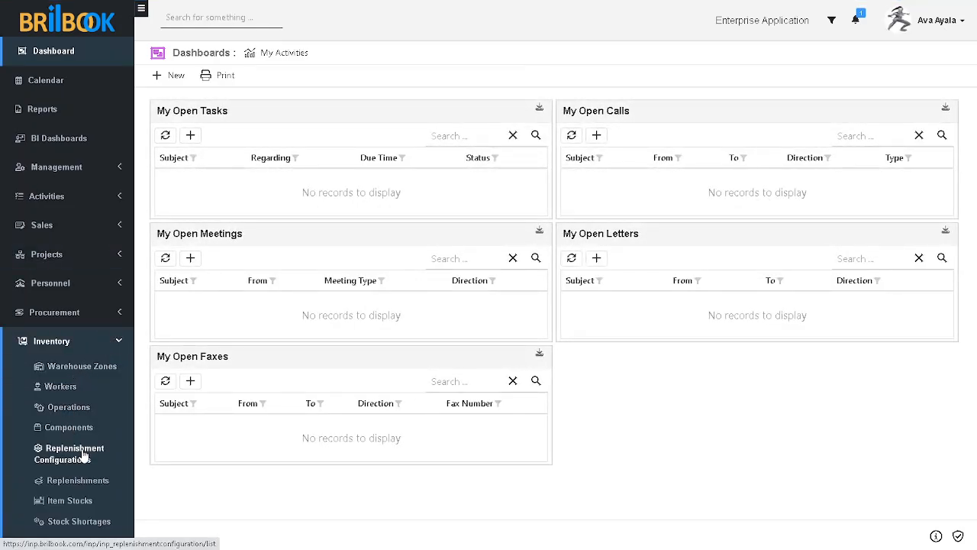
click(85, 450)
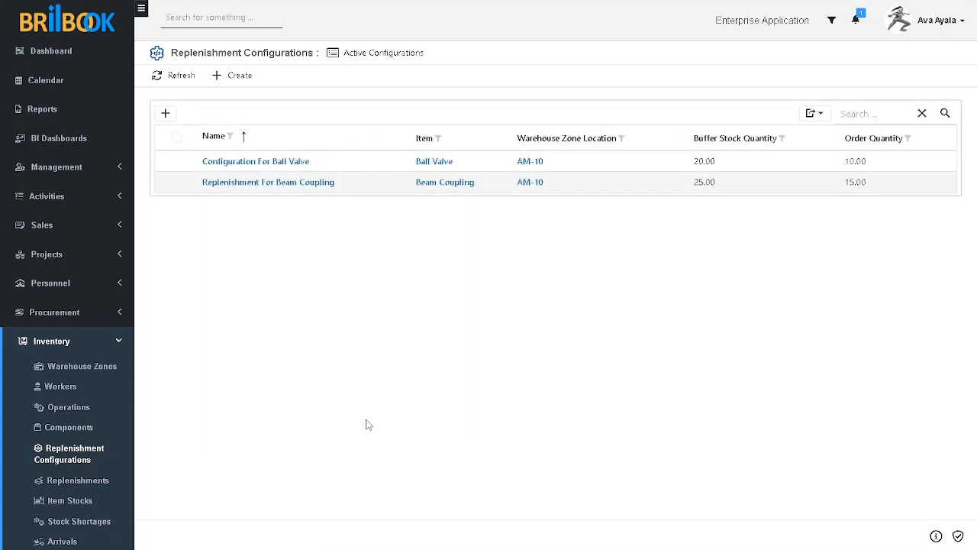
Open the Configuration For Ball Valve record and view its Method For Replinishment details
click(280, 167)
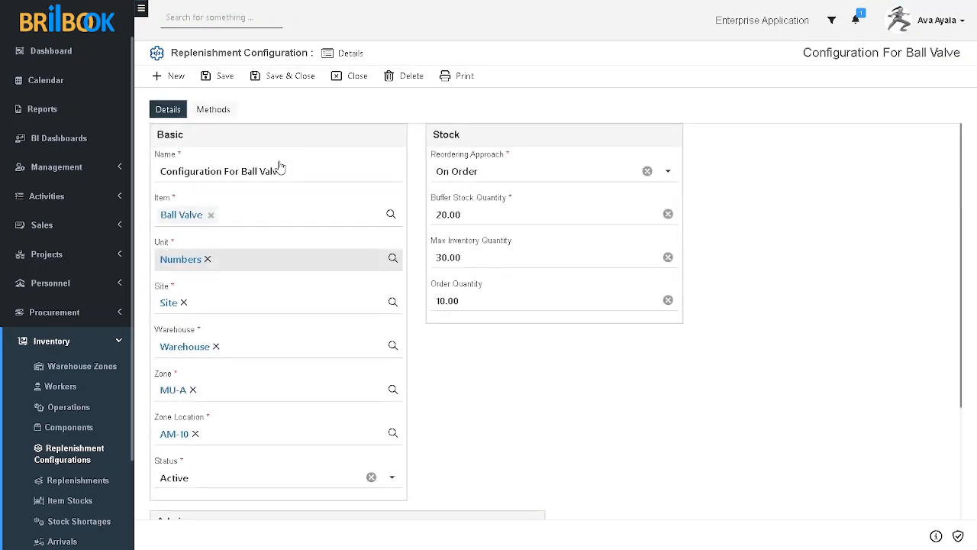
click(219, 113)
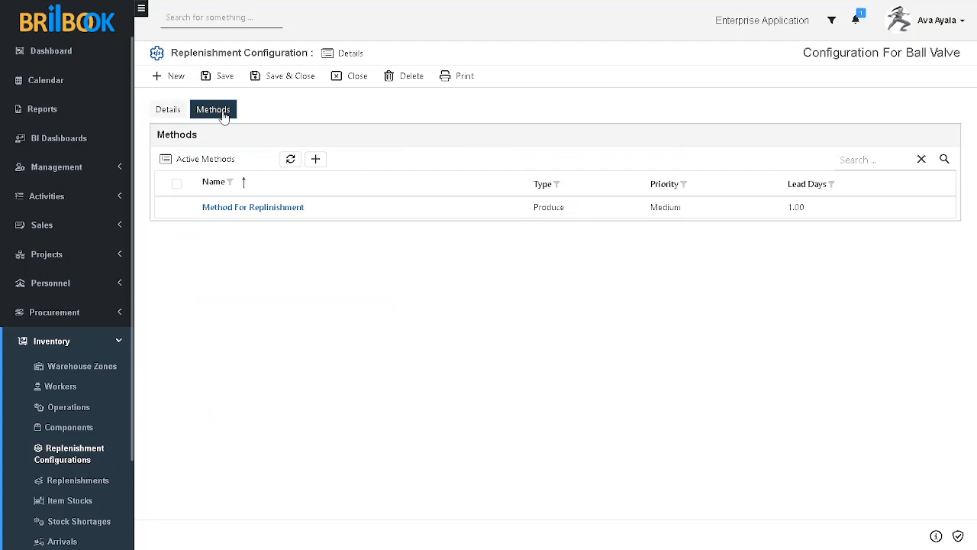
click(251, 214)
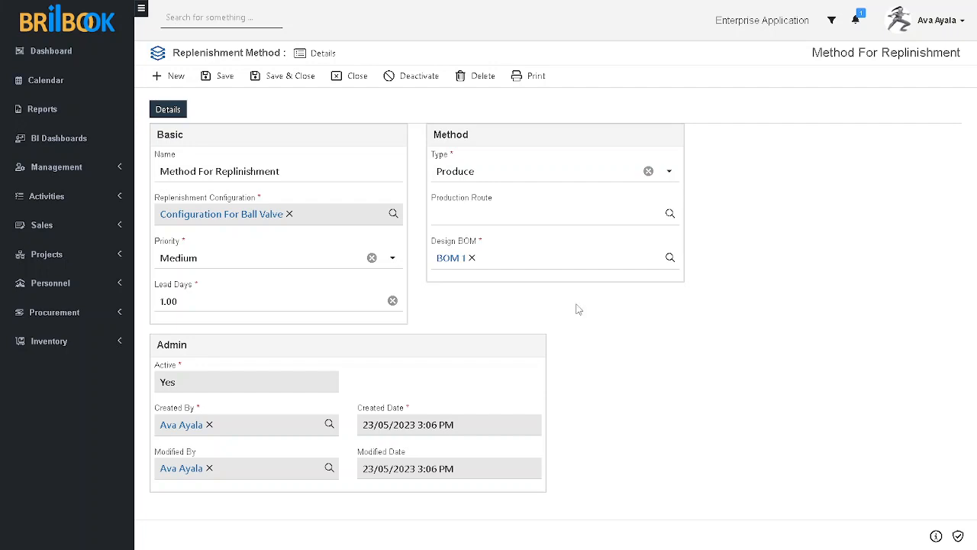
Log out and log back in with the saved username and password of the InventoryUser1 account
click(954, 27)
click(895, 81)
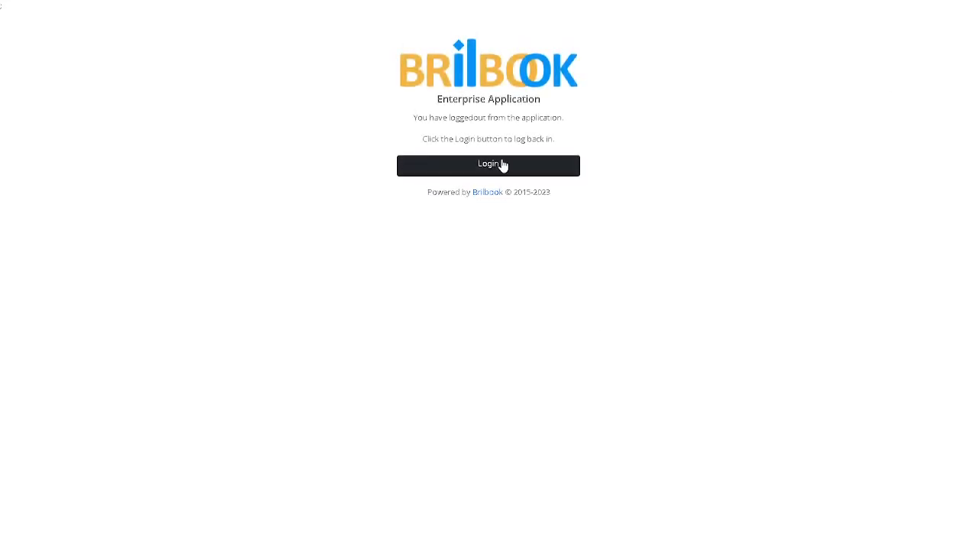
click(501, 166)
click(585, 269)
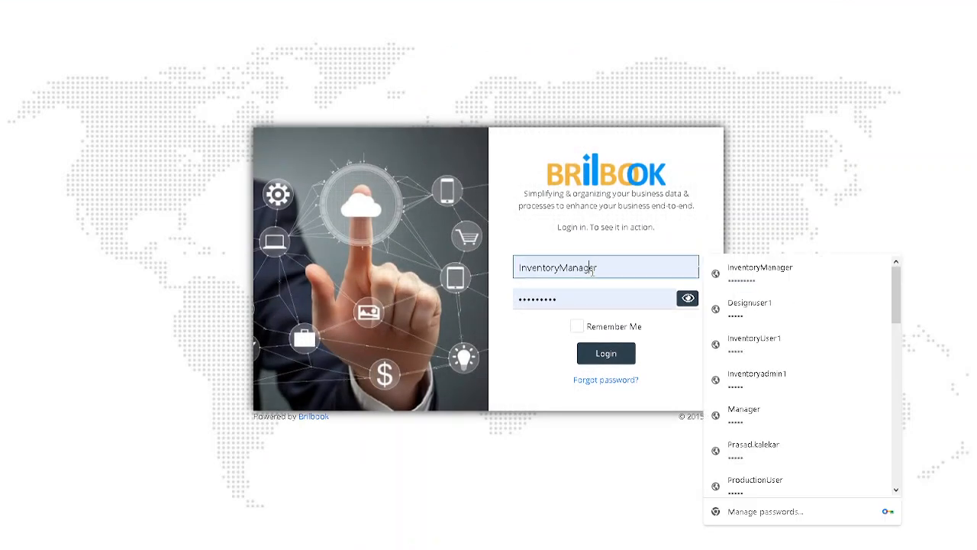
click(773, 348)
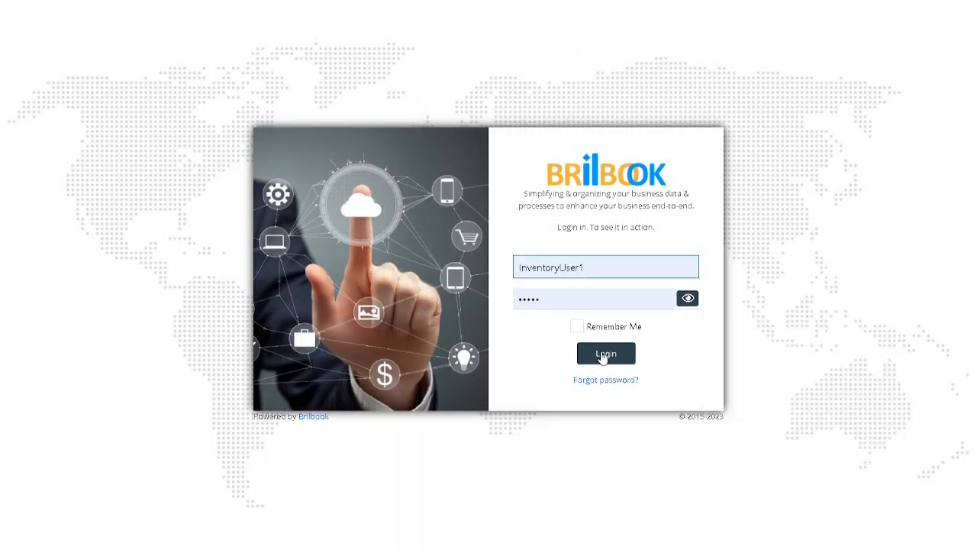
click(604, 354)
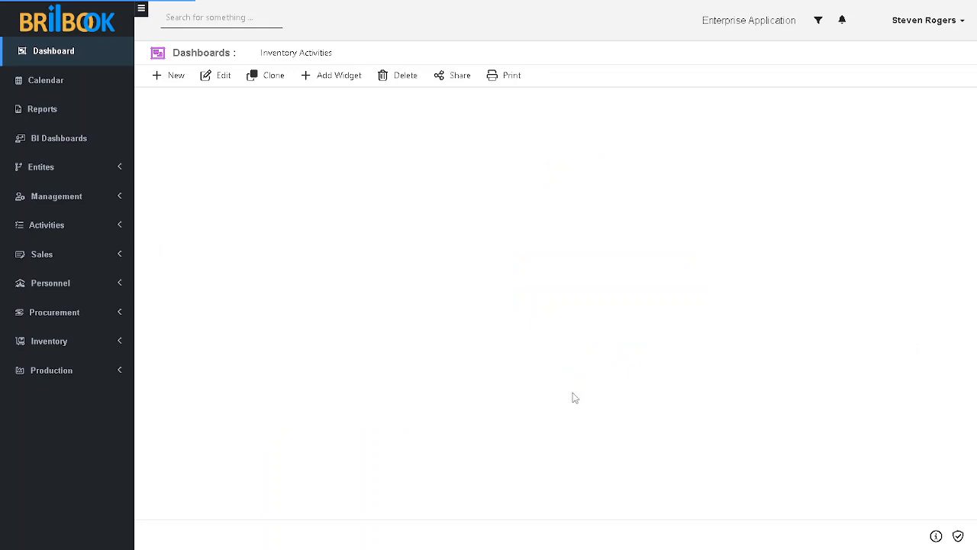
Open the Ball Valve_5.00000 replenishment from the inventory module and check its purchase requisitions and production orders
click(115, 344)
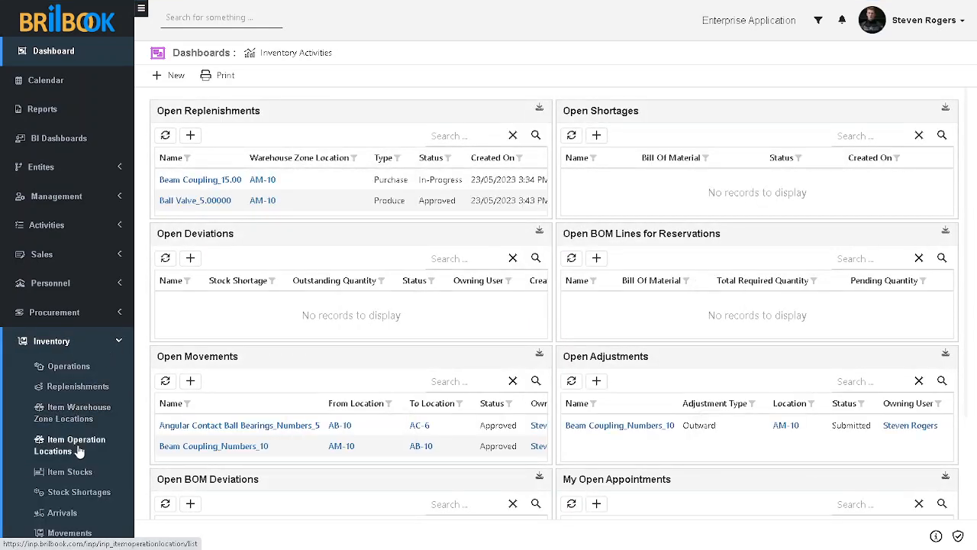
click(93, 388)
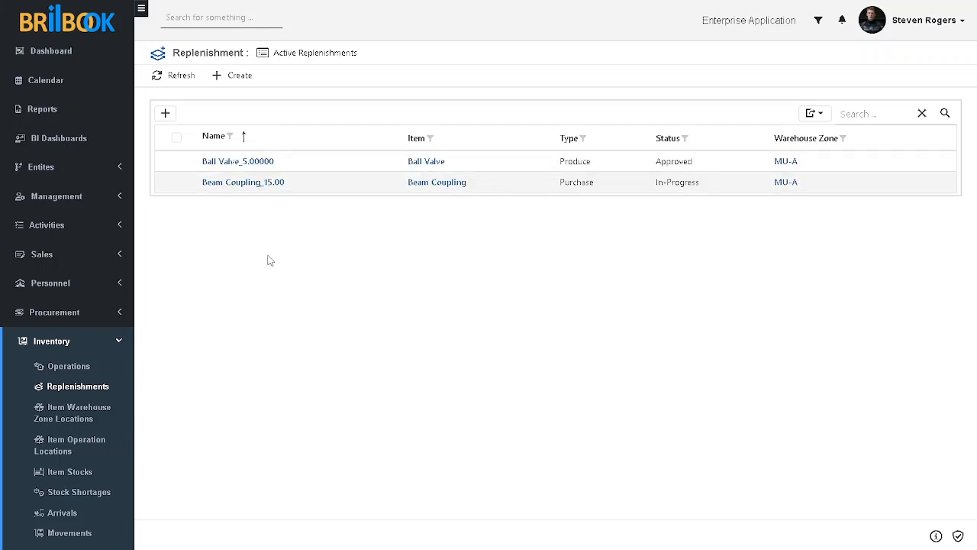
click(244, 162)
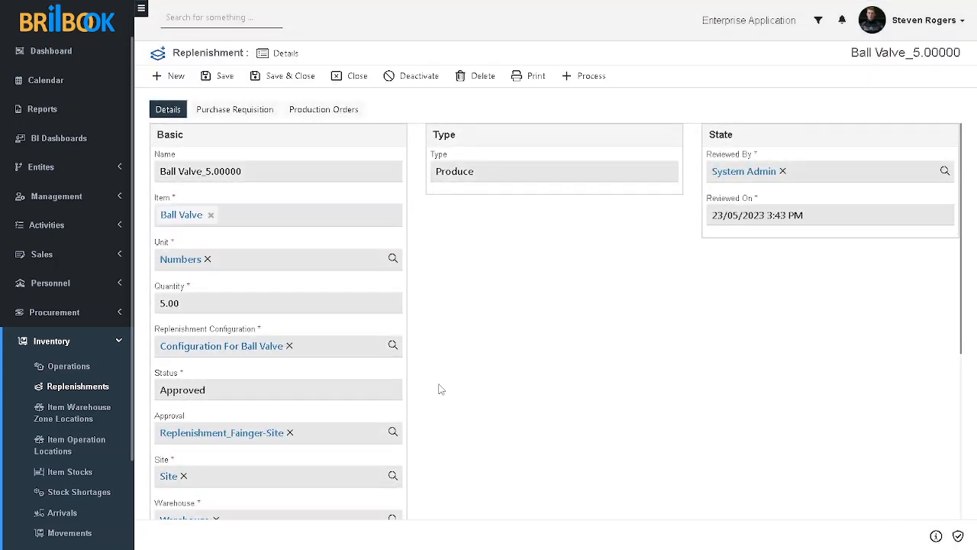
click(253, 114)
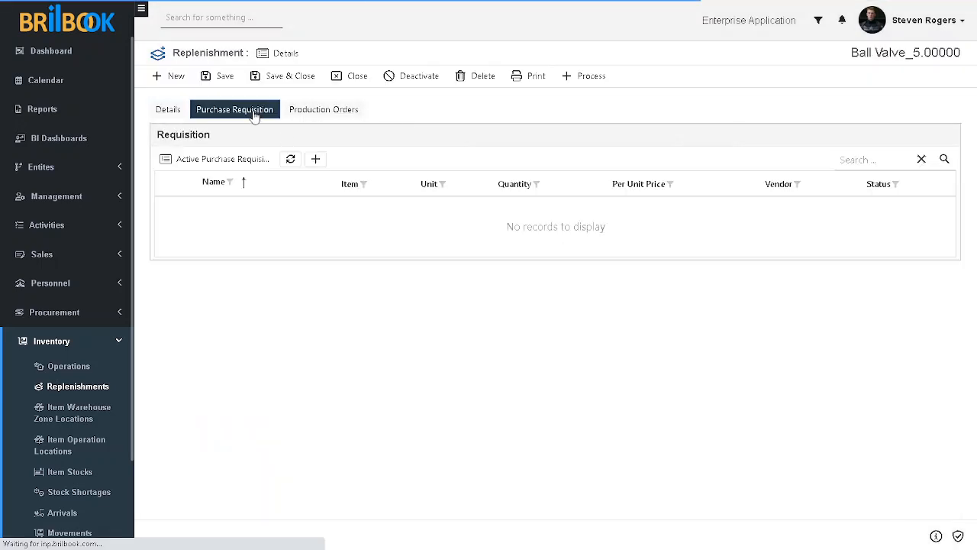
click(322, 114)
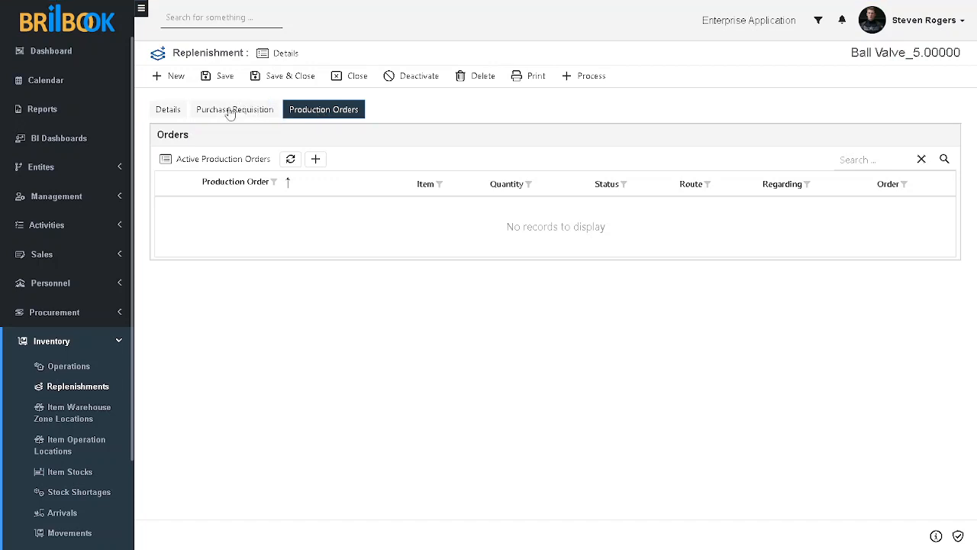
Process the Ball Valve_5.00000 replenishment from its details and view its production orders
click(168, 109)
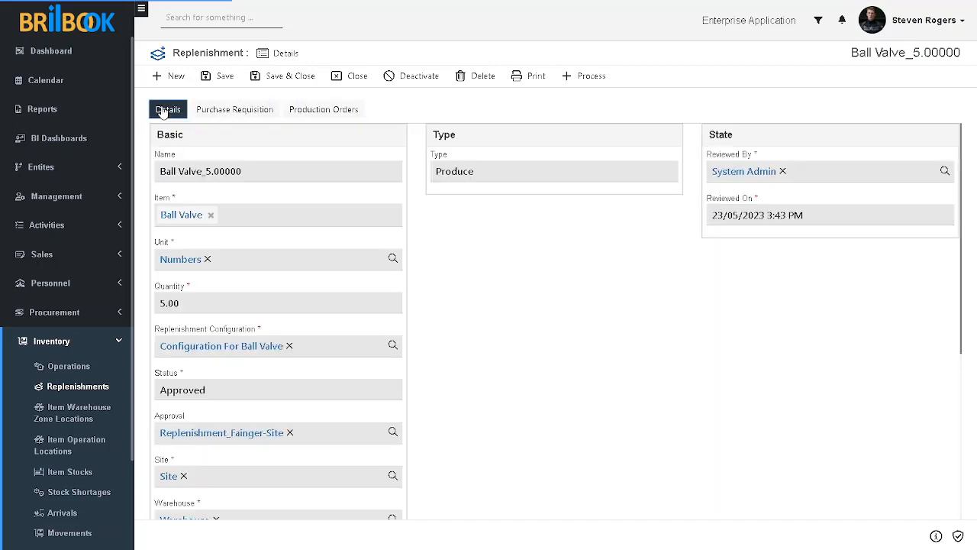
click(596, 80)
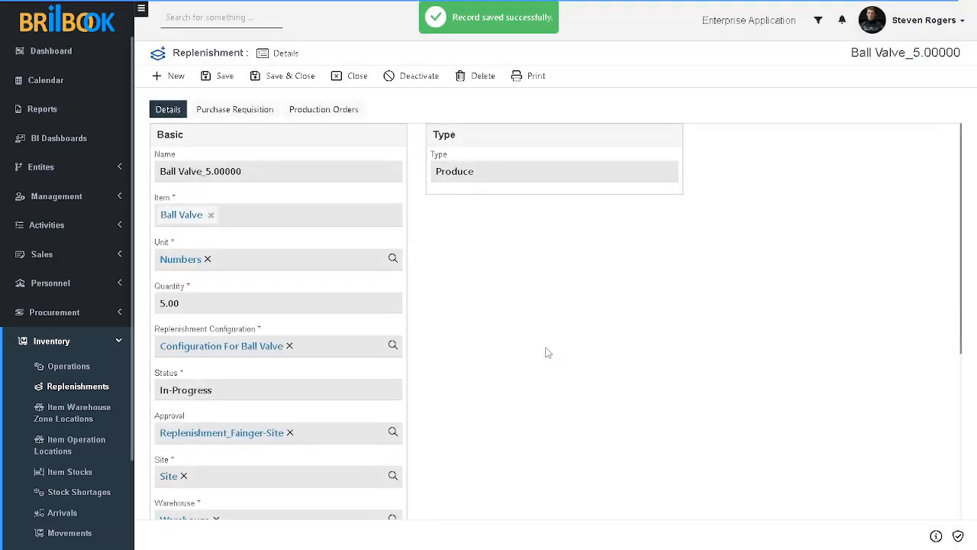
click(344, 113)
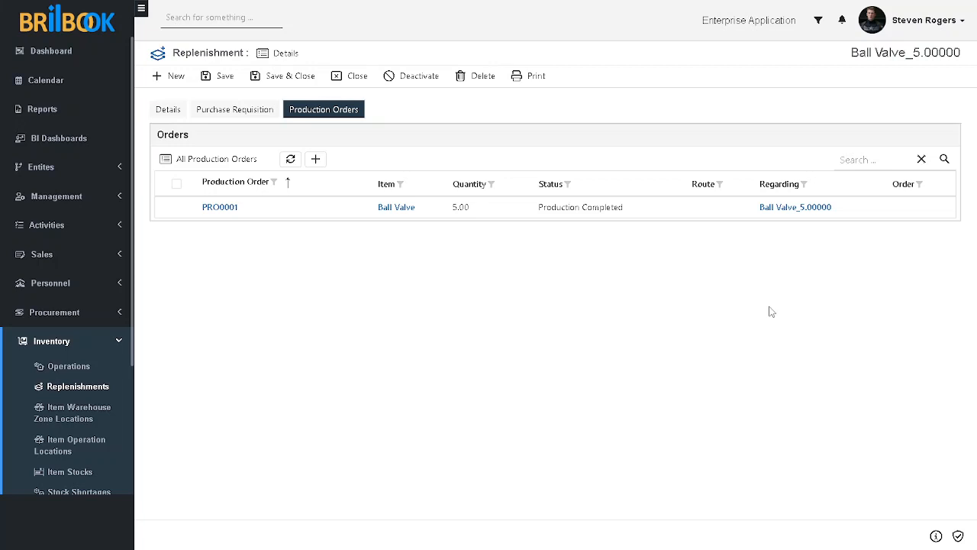
Review the status in the Ball Valve_5.00000 replenishment's details and recheck its production orders
click(177, 115)
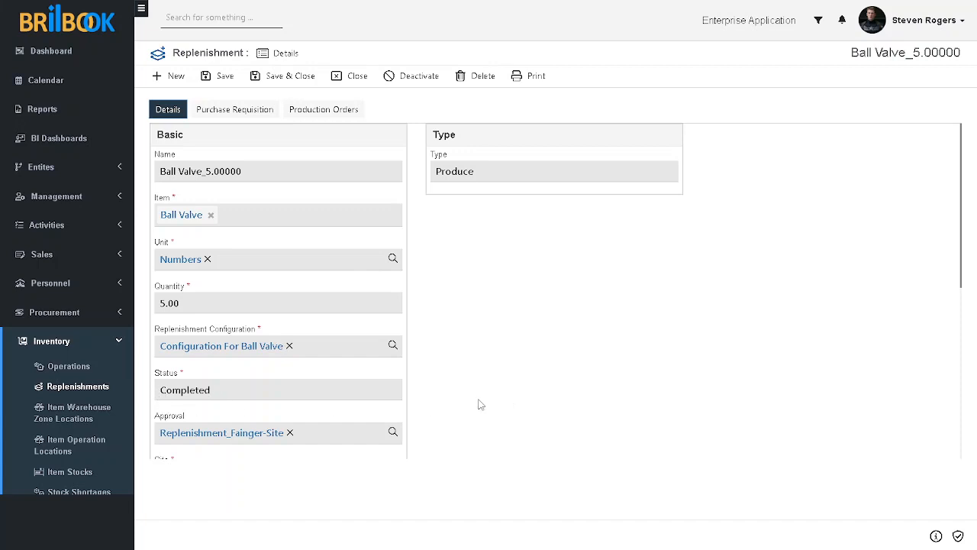
scroll(483, 417, down, 3)
scroll(483, 417, up, 3)
click(321, 112)
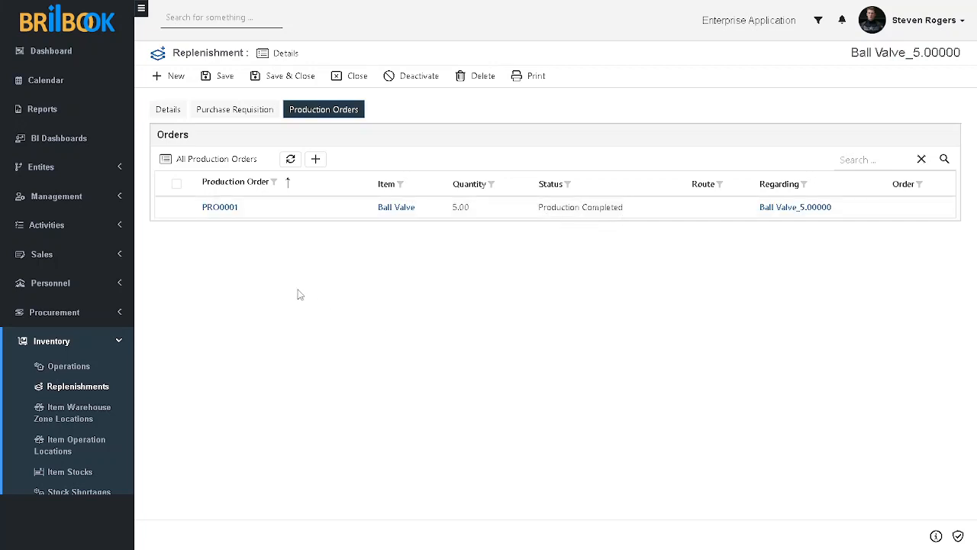
click(173, 111)
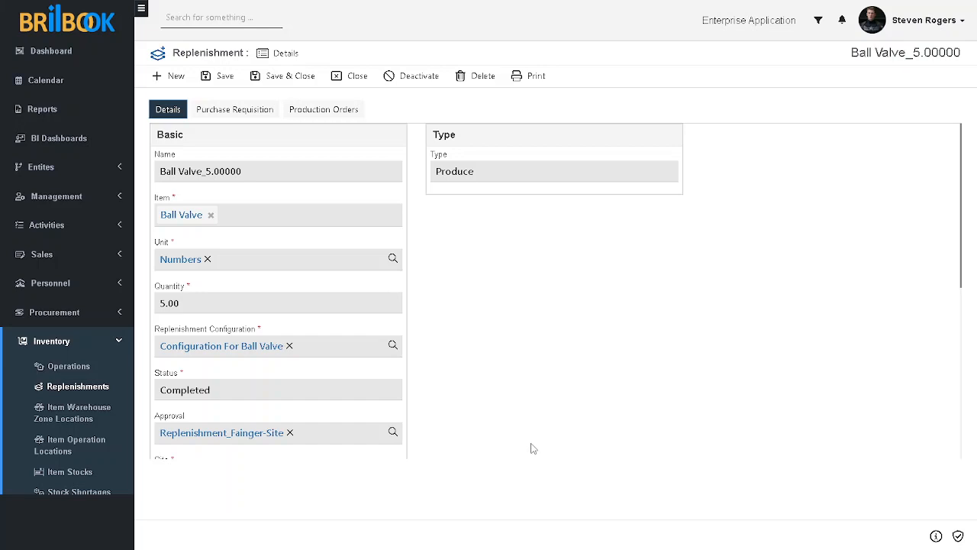
Open the Beam Coupling_15.00 replenishment and show all of its purchase requisitions
click(64, 389)
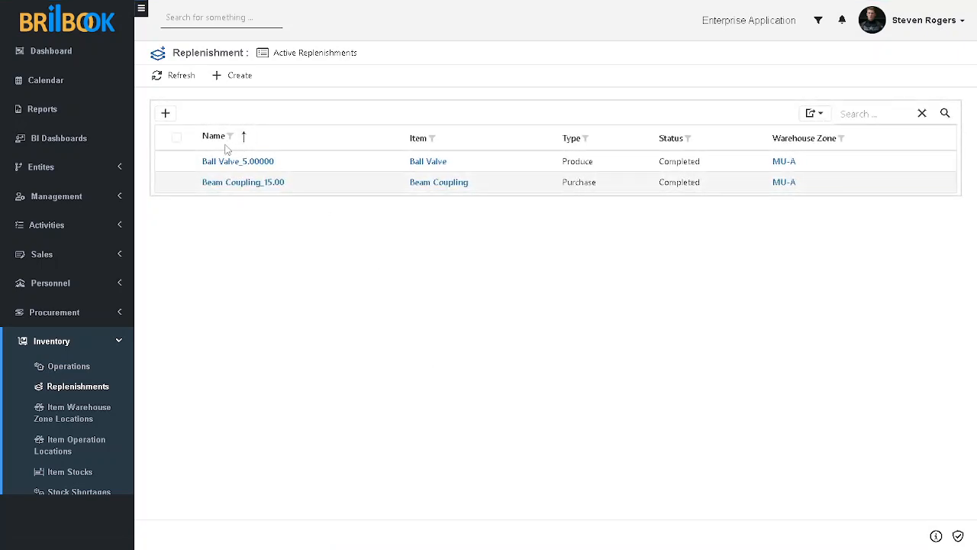
click(228, 184)
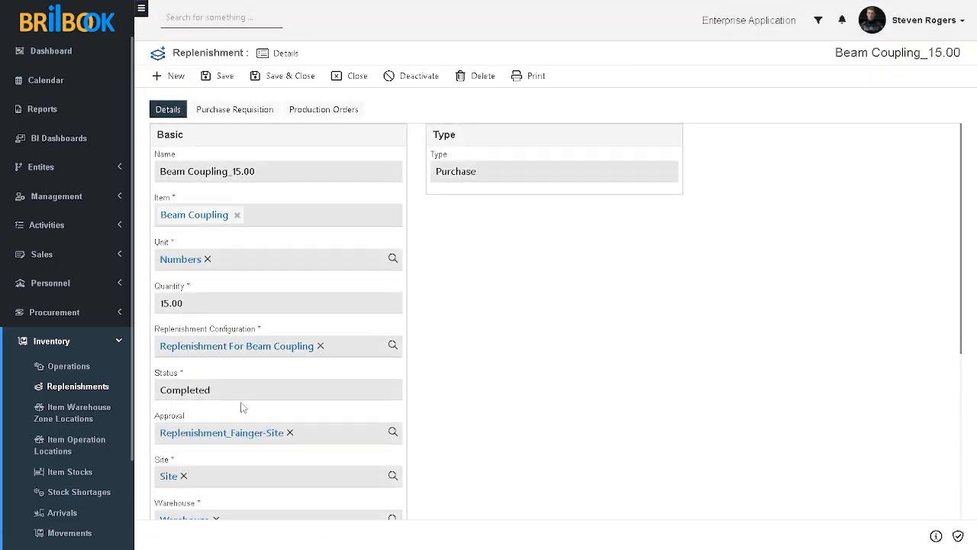
click(237, 110)
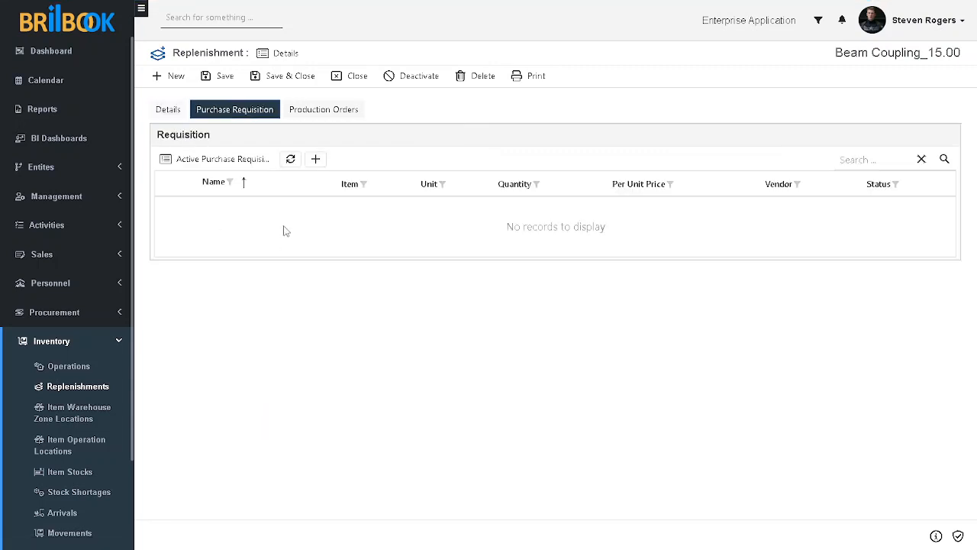
click(231, 160)
click(220, 202)
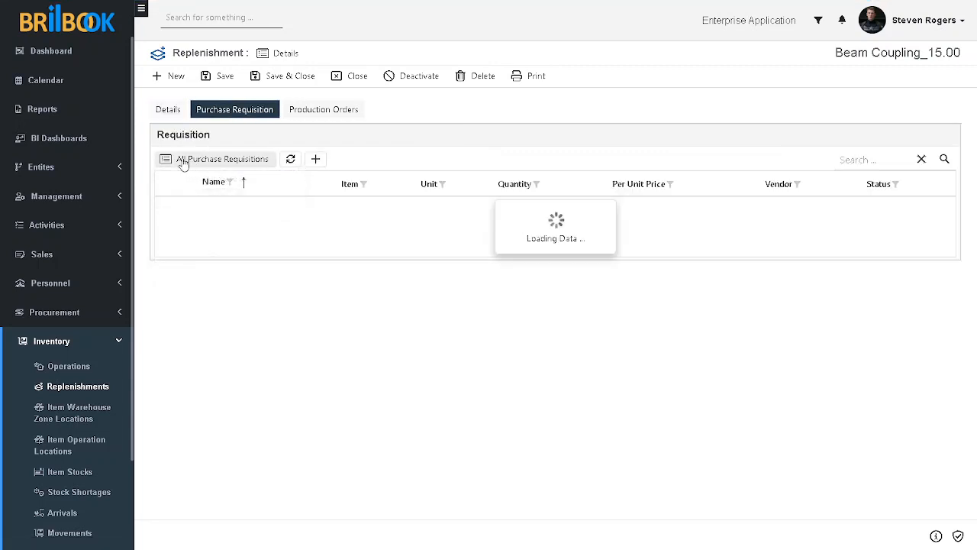